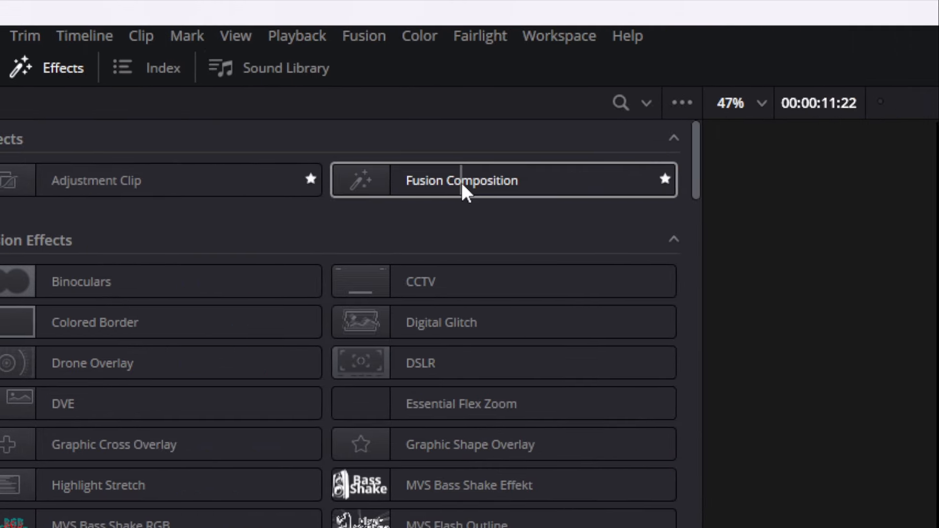
Step: Add a Fusion Composition to the timeline and set its clip duration to 3 seconds
left_click_drag(658, 189, 728, 264)
left_click_drag(521, 257, 468, 271)
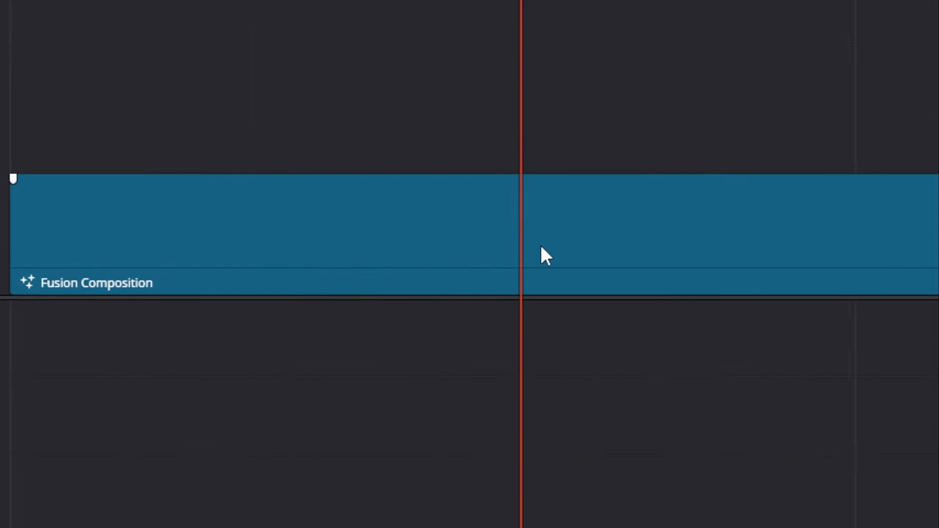
right_click(557, 240)
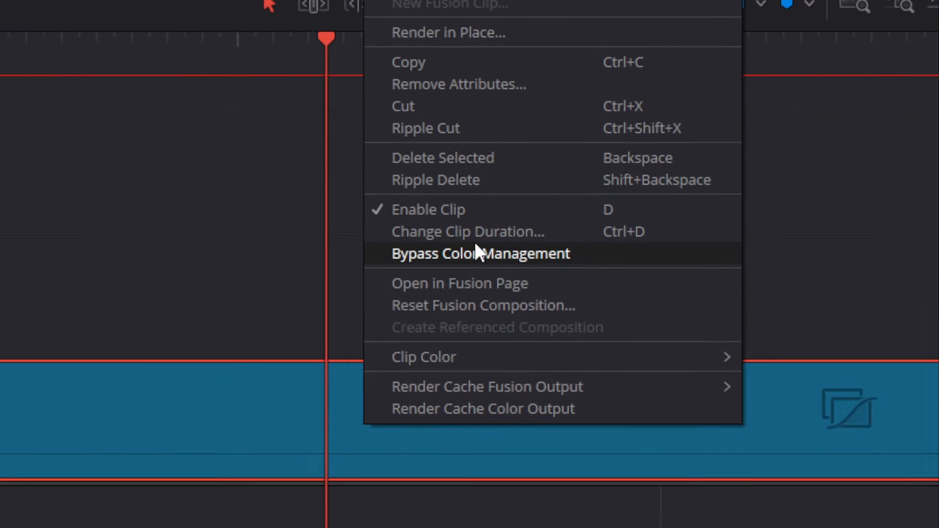
left_click(474, 235)
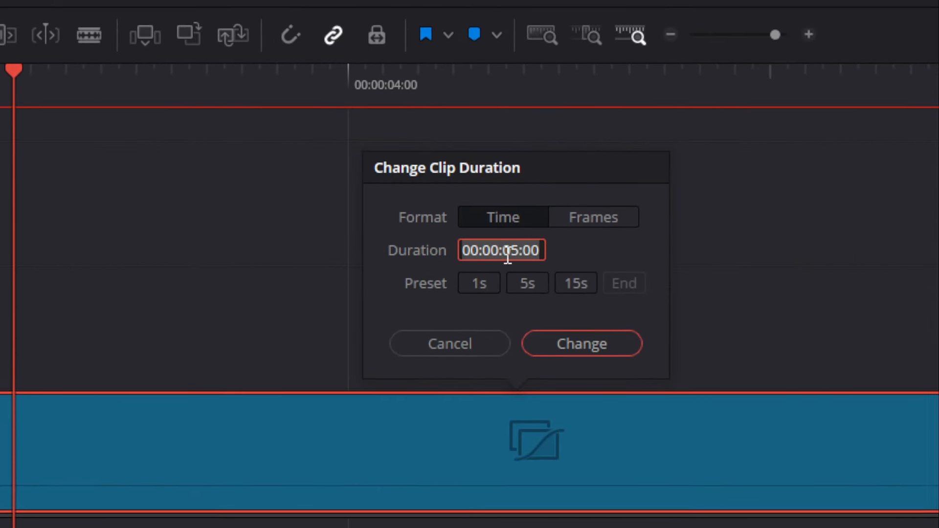
left_click(478, 265)
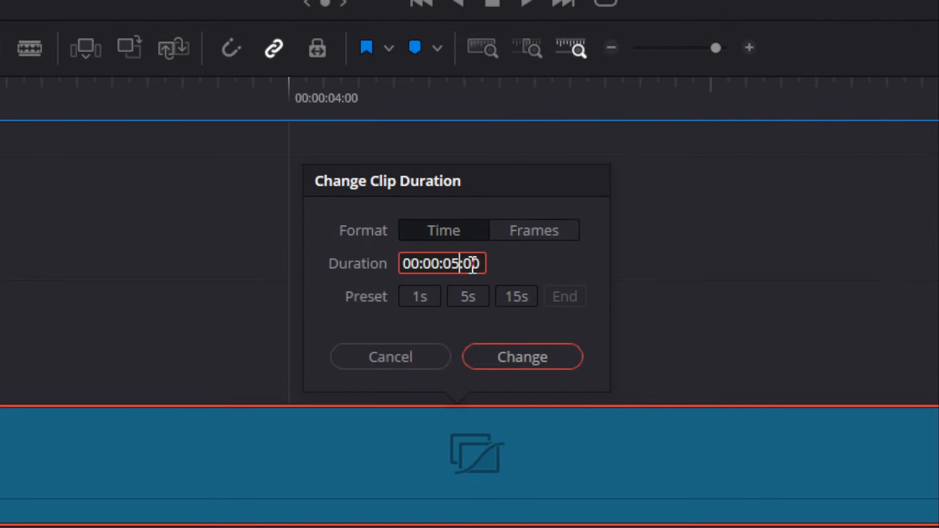
key("BackSpace")
type("3")
key("Return")
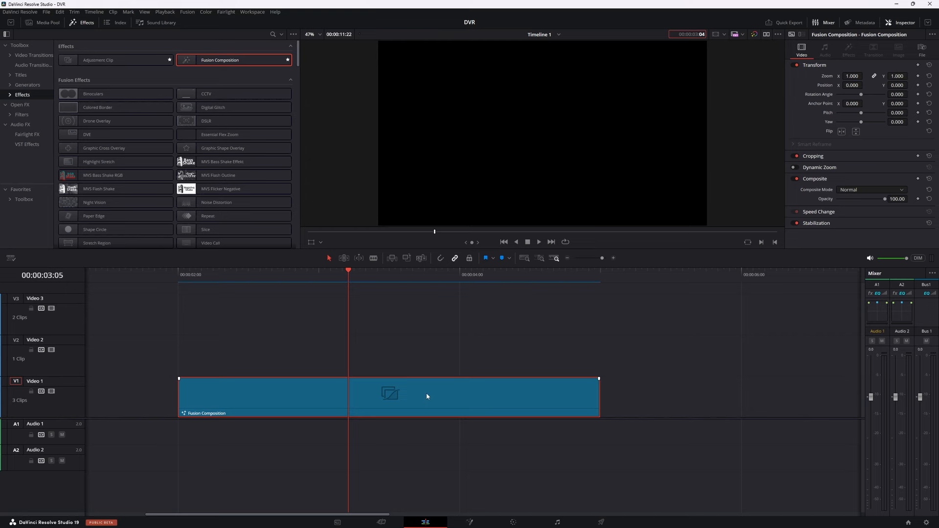
Step: Open the composition in Fusion, add a Text+ node and connect its output to MediaOut1
left_click(470, 522)
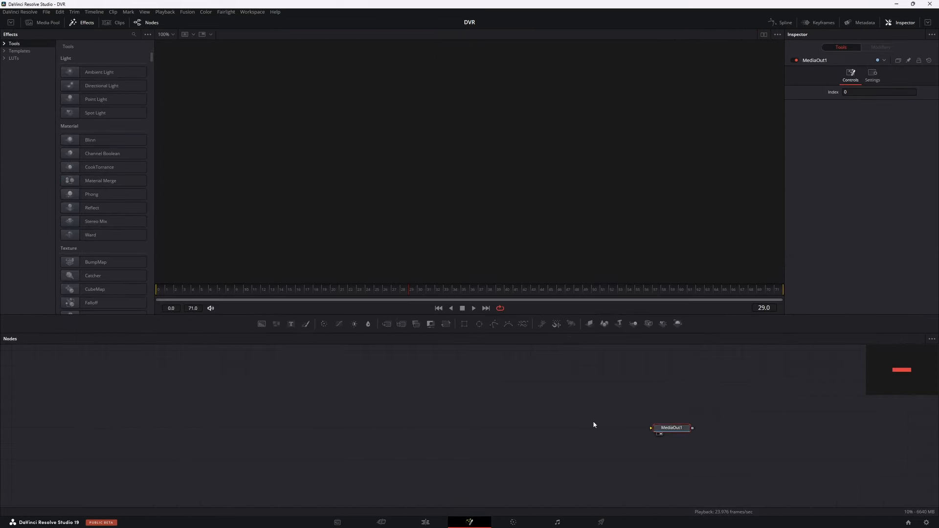
left_click(291, 324)
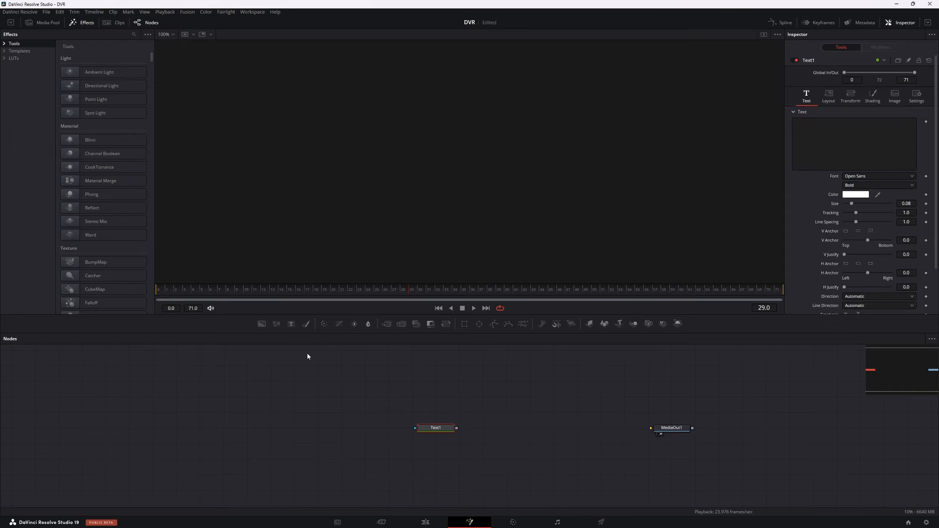
left_click_drag(457, 429, 651, 428)
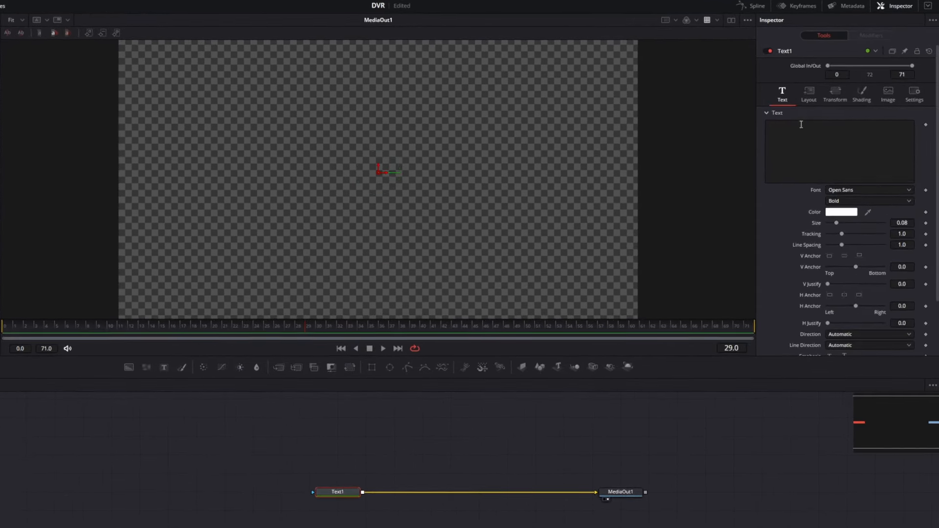
Step: Enter "coupé" as the Text1 content and set its font to Bebas Neue
left_click(841, 137)
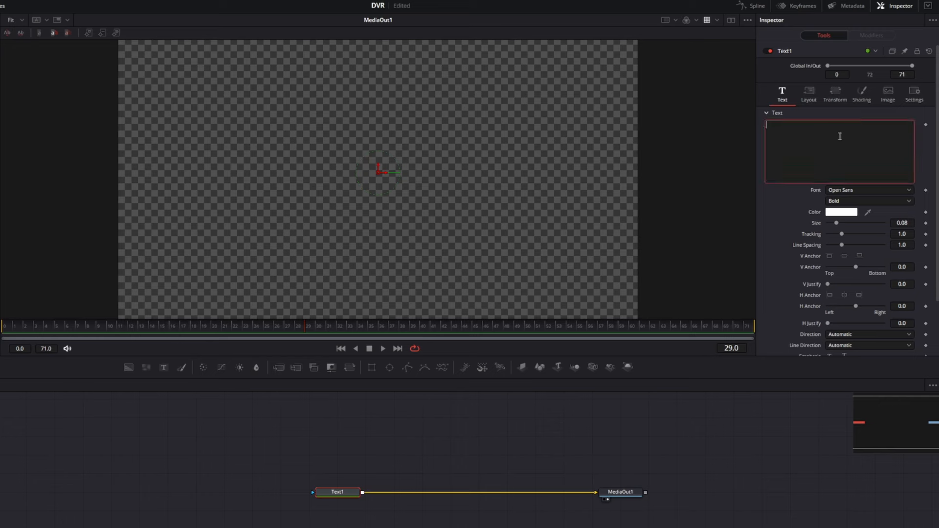
type("coupé")
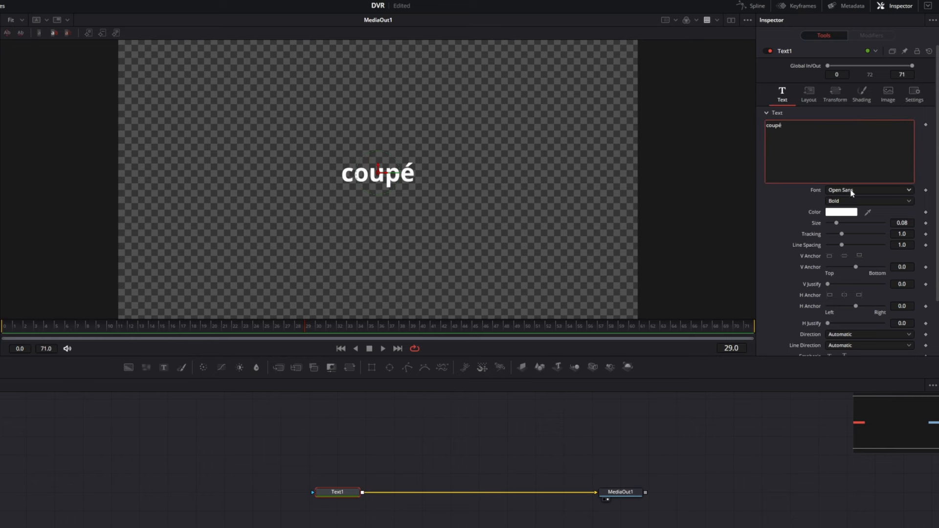
left_click(852, 192)
key("b")
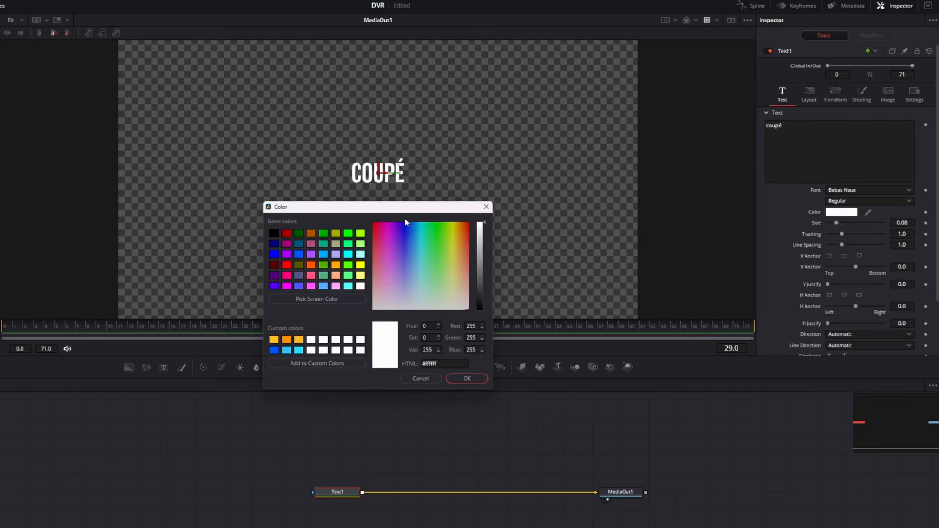
Step: Color the text blue from the basic colors and enlarge it to a size of about 0.37
left_click(299, 244)
left_click(484, 379)
left_click_drag(902, 223, 933, 223)
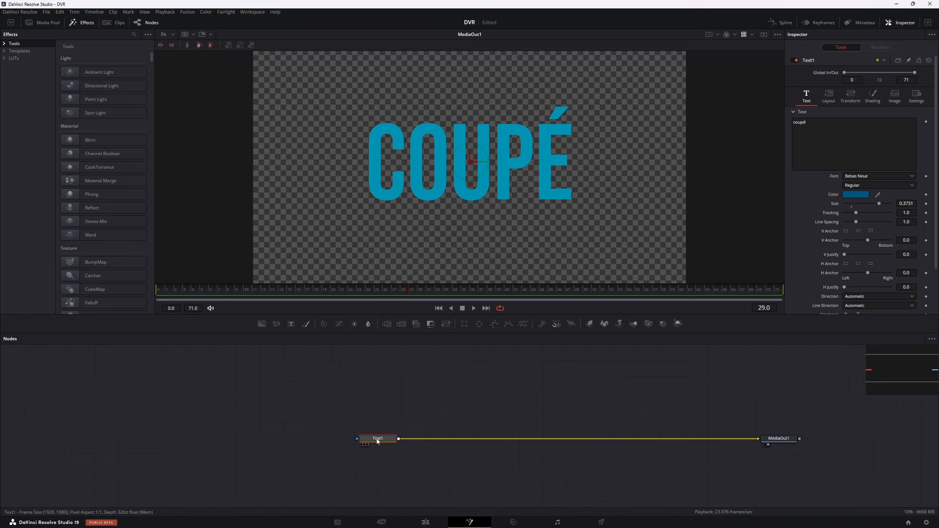
Step: Add a Shadow node after Text1 with shadow offset X 0.502, Y 0.491 and softness of about 0.0043
mouse_move(378, 441)
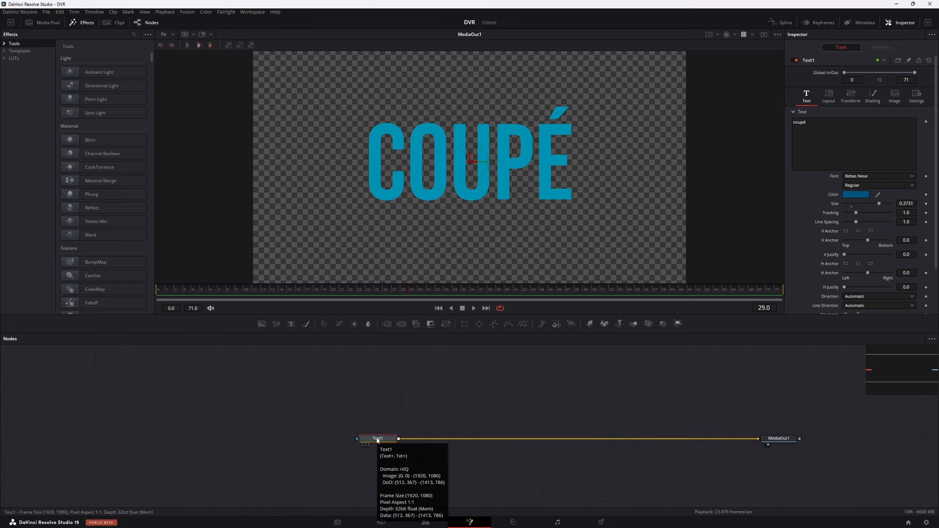
key("shift+space")
type("sh")
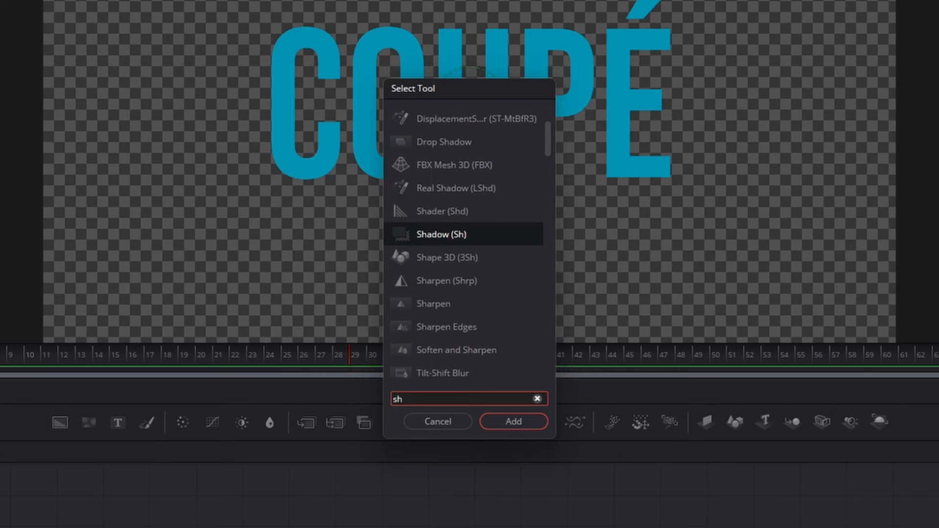
left_click(416, 230)
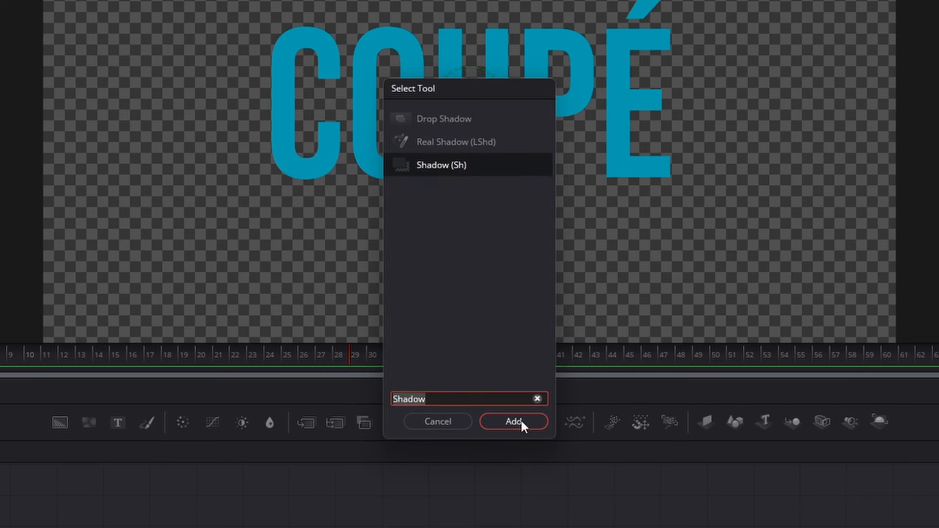
left_click(514, 421)
left_click_drag(910, 92, 848, 101)
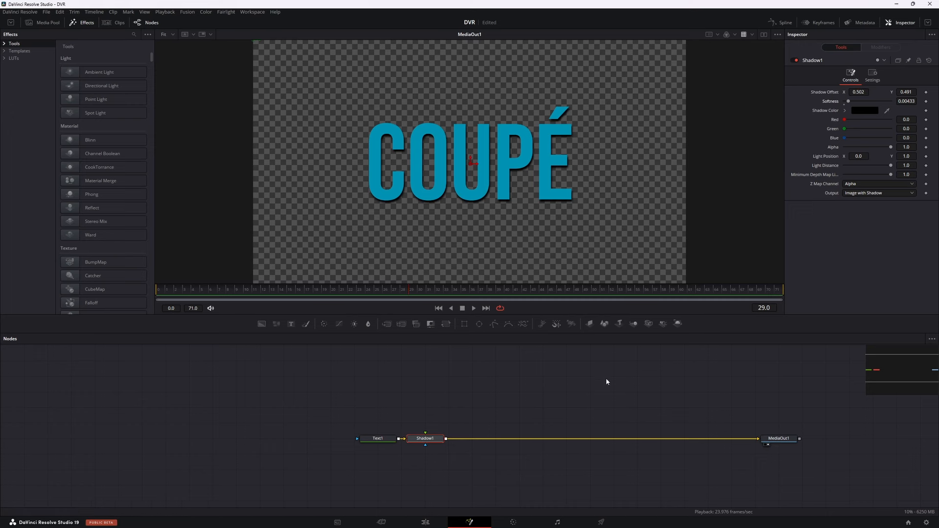
Step: Add an unattached Rectangle mask node and connect it to Text1's mask input
left_click(469, 414)
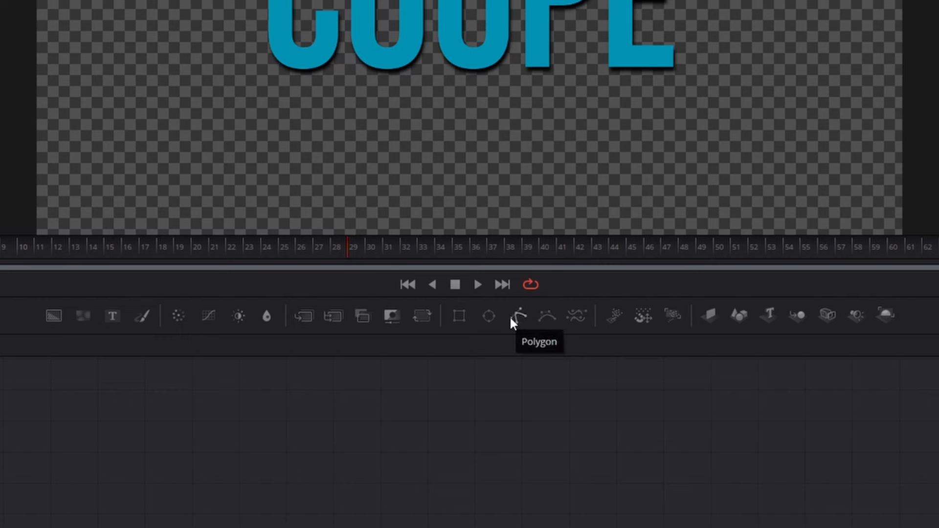
left_click(459, 315)
left_click_drag(482, 424, 362, 439)
Step: Rotate the rectangle mask to 10.4 degrees and enlarge and lower it so its slanted upper edge cuts across the whole word
left_click_drag(469, 160, 476, 227)
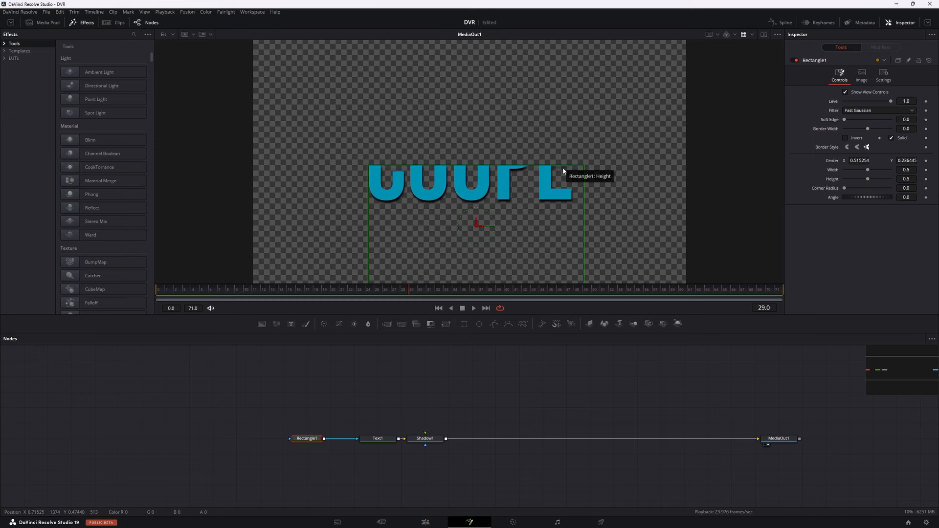
left_click_drag(856, 197, 868, 198)
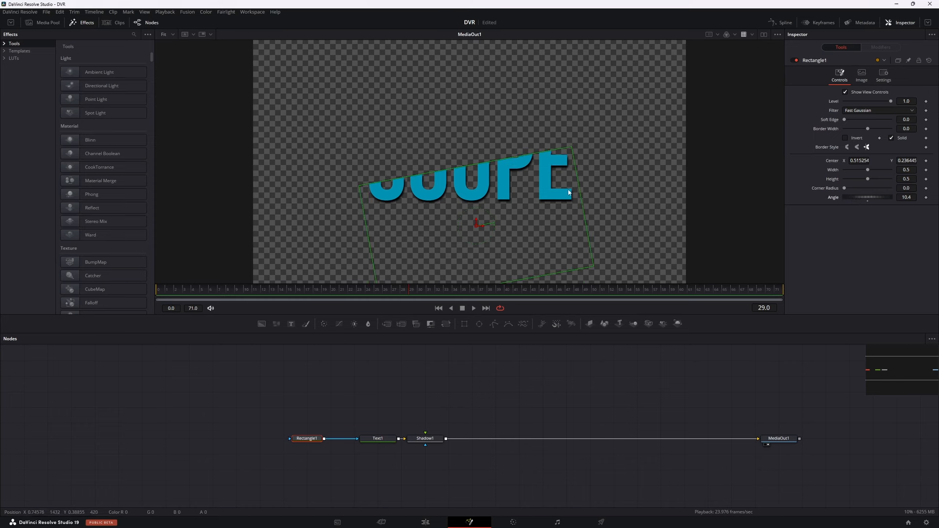
left_click_drag(581, 199, 703, 189)
left_click_drag(583, 268, 593, 321)
left_click_drag(477, 220, 487, 264)
left_click(491, 395)
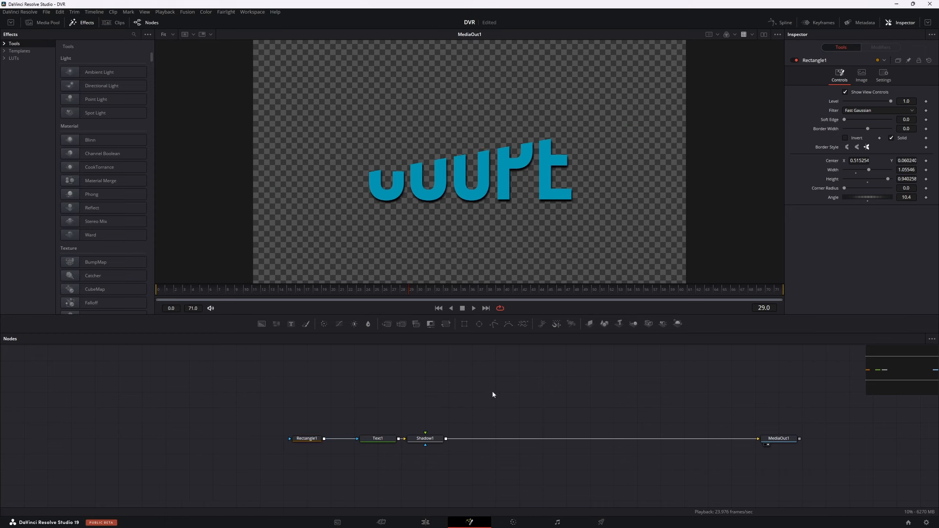
Step: Duplicate the Rectangle1, Text1 and Shadow1 nodes above the originals and merge the copied branch with Shadow1's output
left_click_drag(450, 407, 274, 462)
right_click(429, 440)
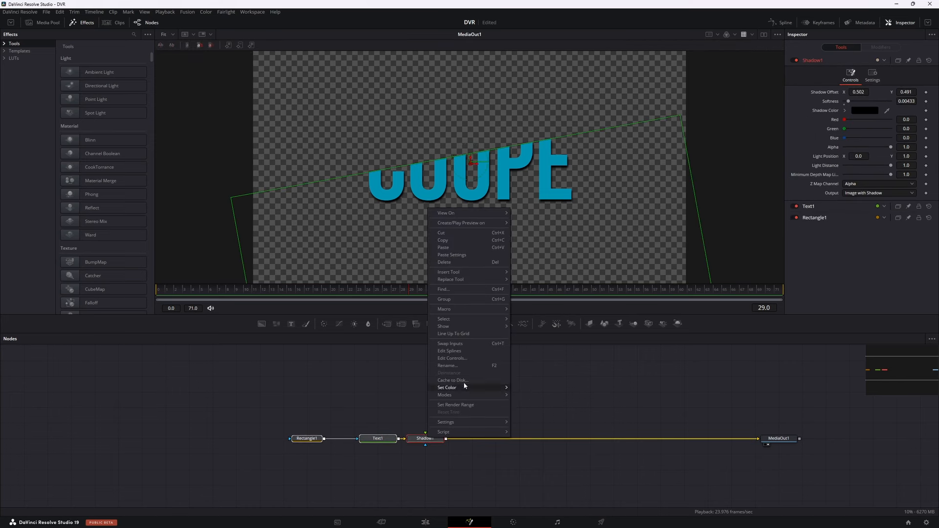
left_click(536, 362)
right_click(551, 365)
left_click(586, 480)
left_click(543, 360)
left_click_drag(564, 361, 544, 437)
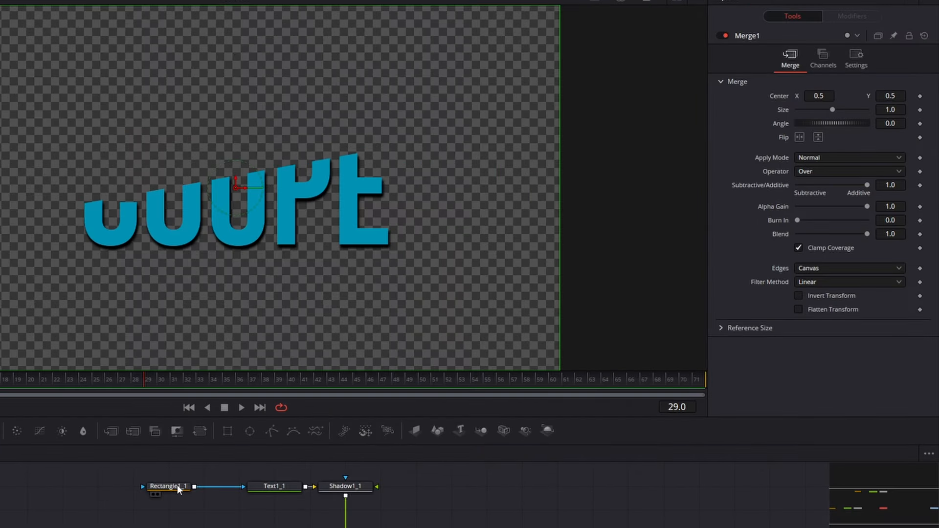
Step: Invert the duplicated rectangle mask Rectangle1_1 and swap Merge1's foreground and background inputs
left_click(179, 490)
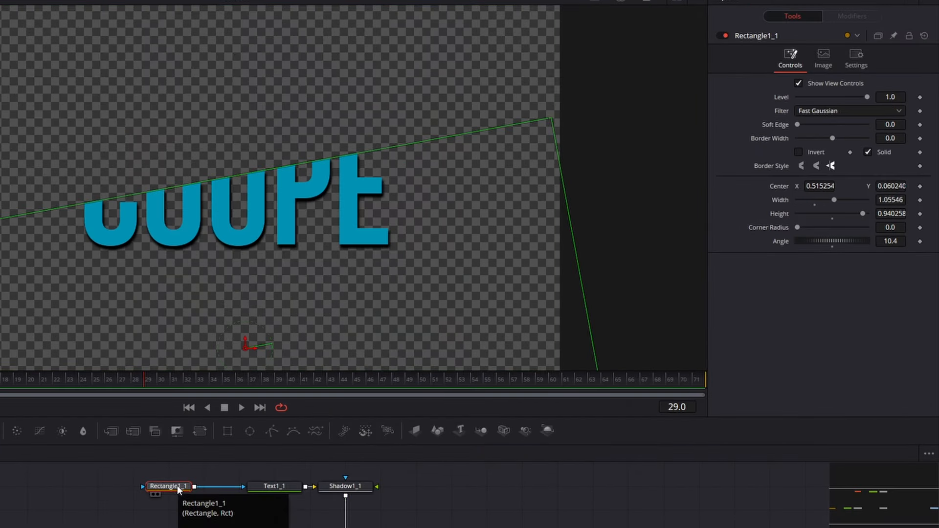
left_click(800, 152)
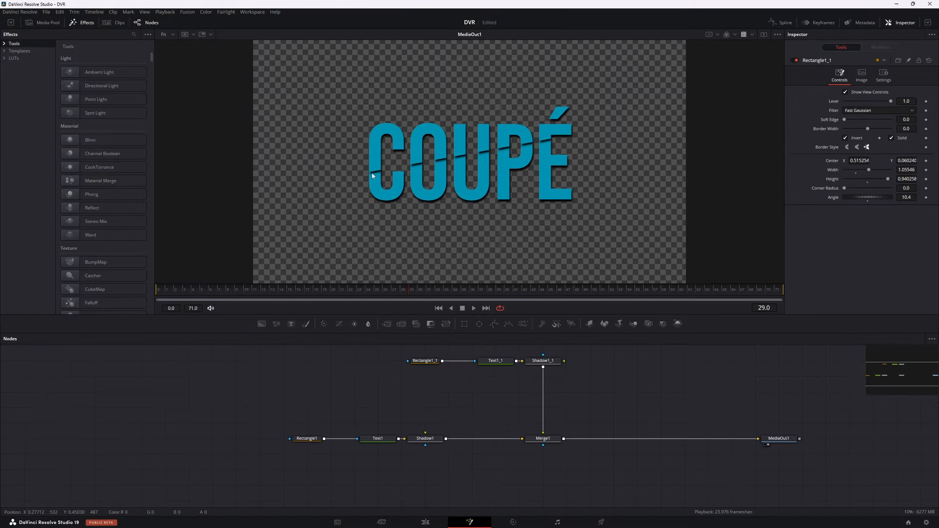
left_click(543, 438)
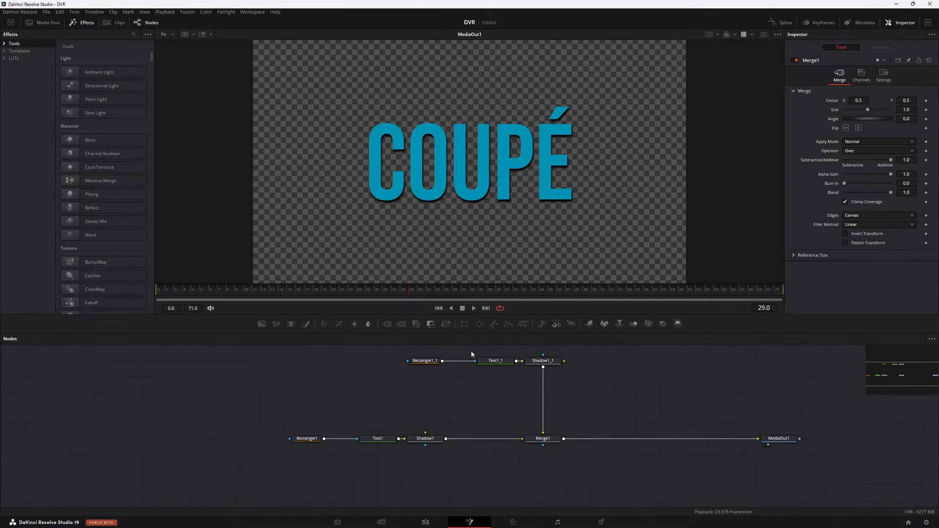
Step: Move the original rectangle, text and shadow nodes farther from Merge1 and insert a Transform node after Shadow1
left_click_drag(471, 409, 239, 445)
left_click_drag(431, 440, 357, 440)
left_click(368, 421)
left_click(331, 439)
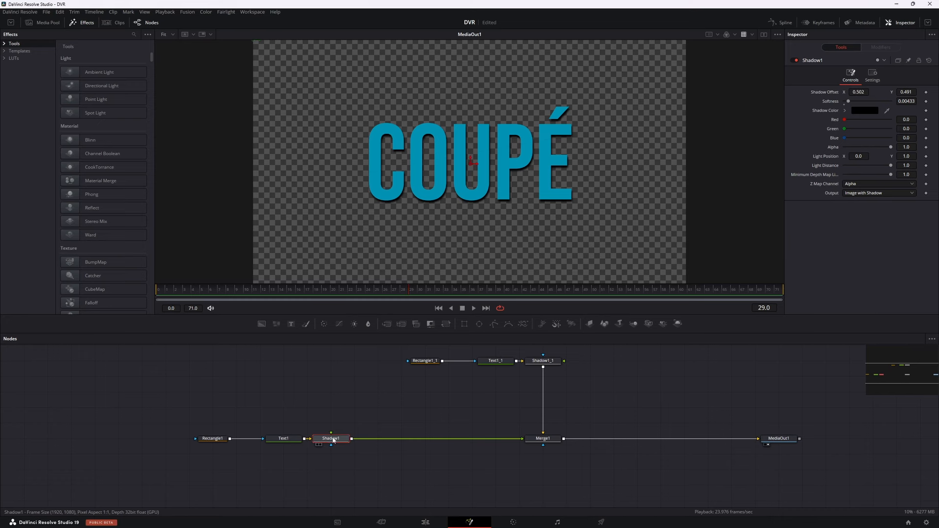
left_click(446, 325)
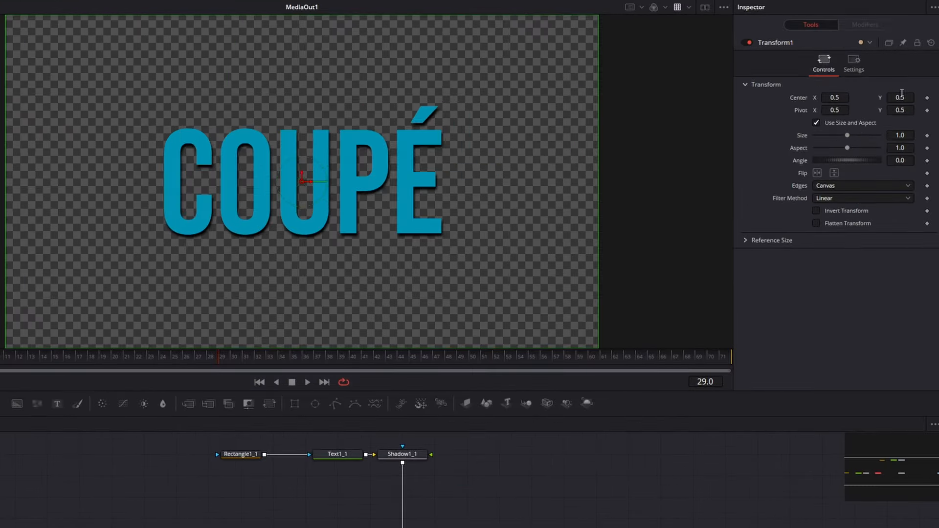
Step: Try shifting Transform1's vertical center and restore the default center
left_click_drag(902, 96, 904, 96)
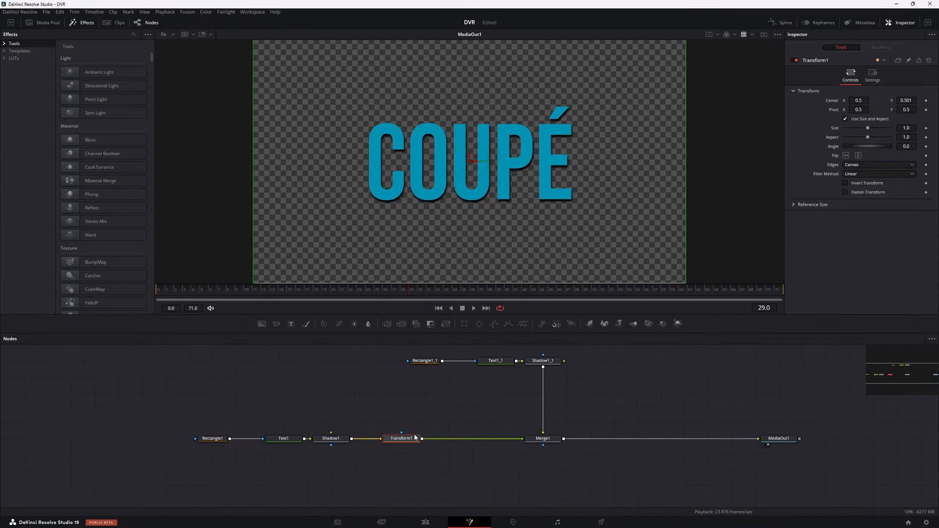
mouse_move(408, 445)
double_click(832, 102)
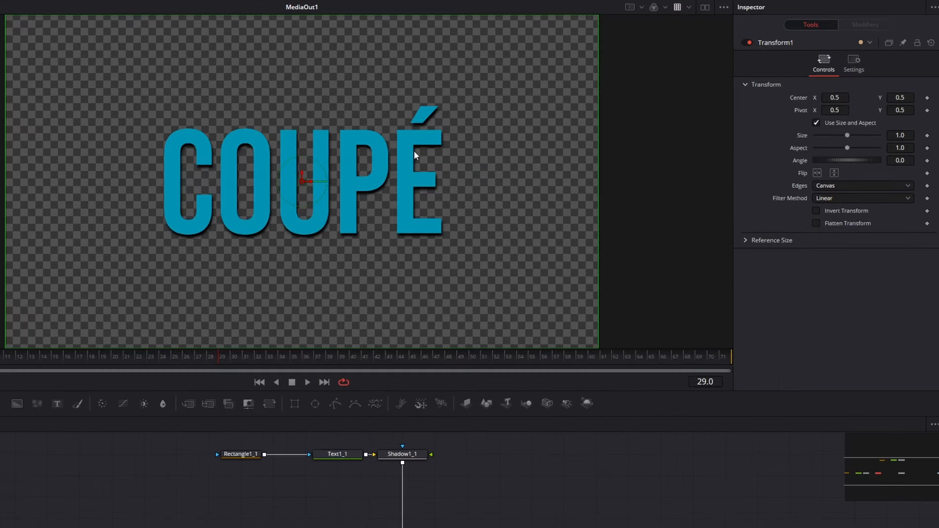
Step: Set Transform1's pivot to X 0.683, Y 0.586 on the word's last letter and test the rotation angle
left_click_drag(831, 110, 914, 110)
mouse_move(841, 160)
left_mouse_down()
mouse_move(855, 170)
mouse_move(840, 165)
left_mouse_up()
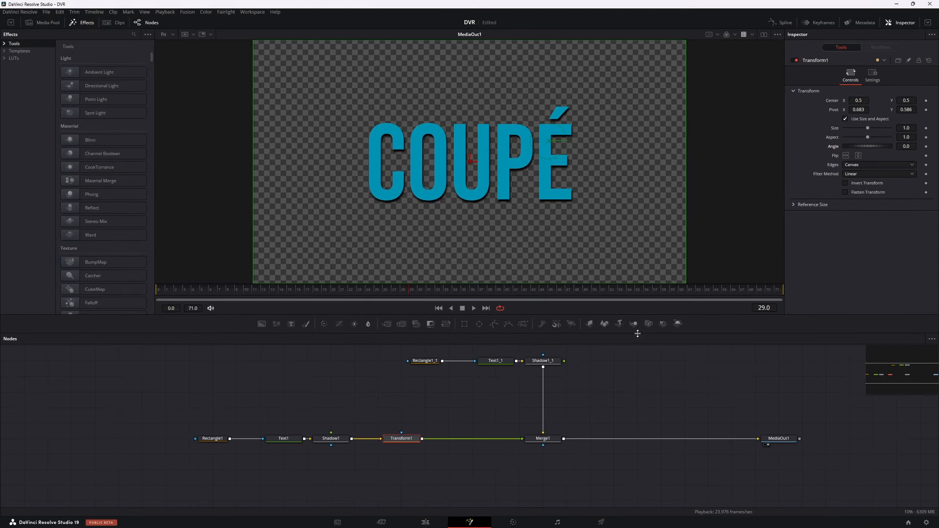
Step: Go to frame 20 and insert a second Transform node between Merge1 and MediaOut1
left_click(339, 292)
left_click_drag(585, 350, 107, 476)
left_click(552, 439)
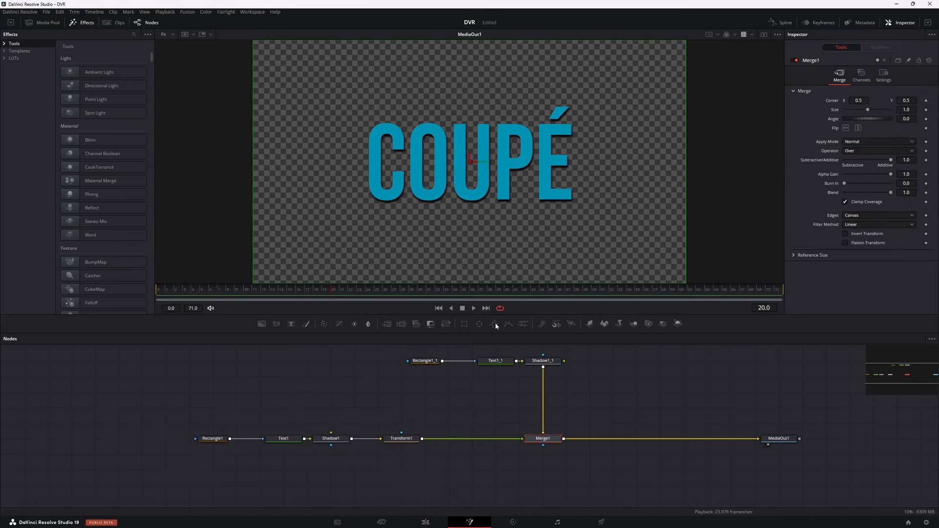
left_click_drag(431, 323, 631, 442)
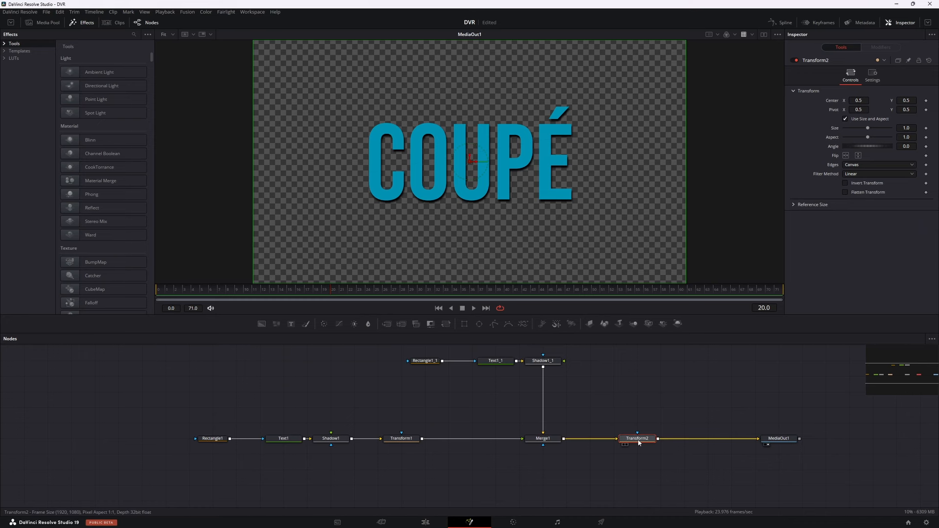
Step: Keyframe Transform2's size at 1.0 on frame 20 and 0.0 on frame 0
left_click(927, 129)
left_click(160, 291)
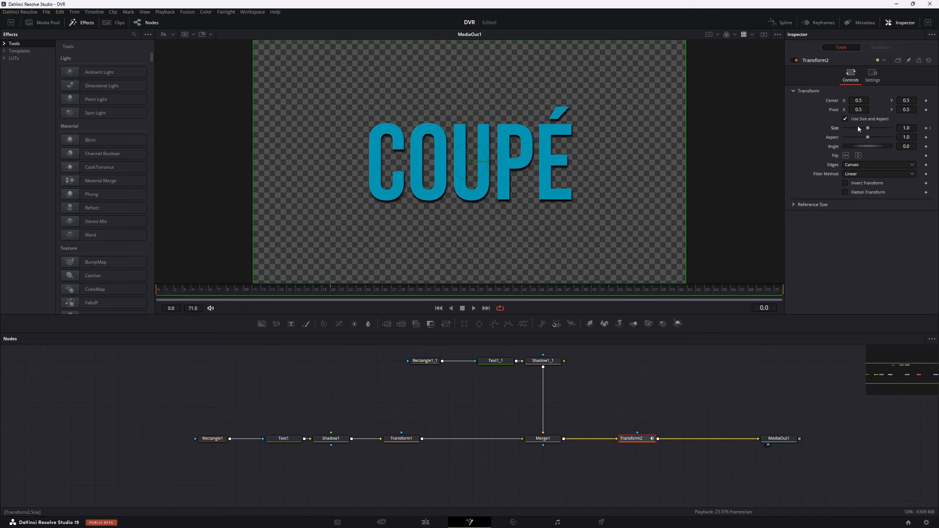
left_click_drag(868, 130, 845, 128)
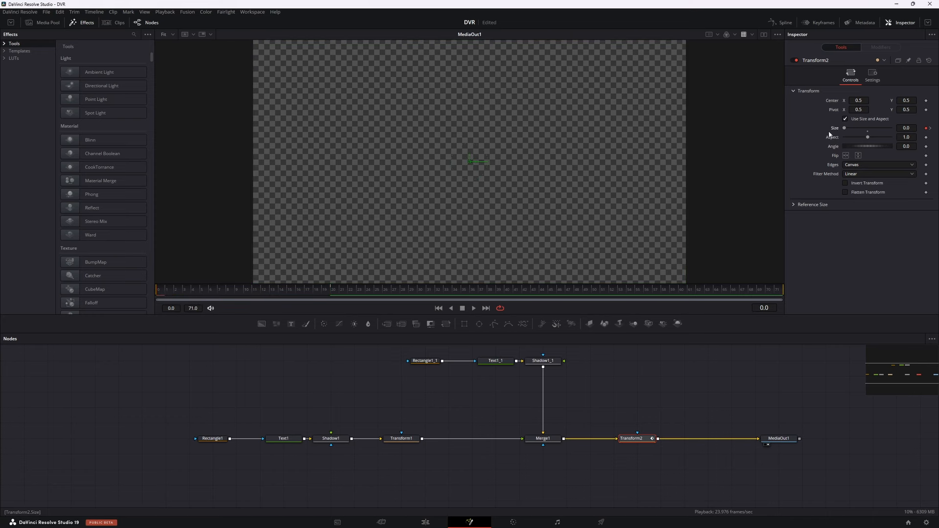
Step: Smooth Transform2's Size curve between both keyframes, lengthen the ease into the frame 20 keyframe, and play back the scale-up
left_click(781, 22)
left_click(489, 368)
left_click(905, 339)
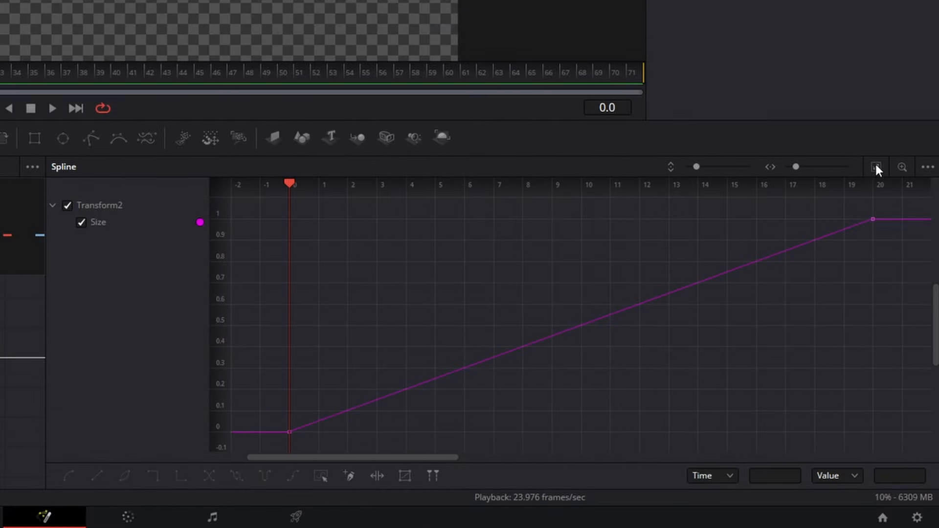
left_click_drag(891, 204, 272, 439)
key("s")
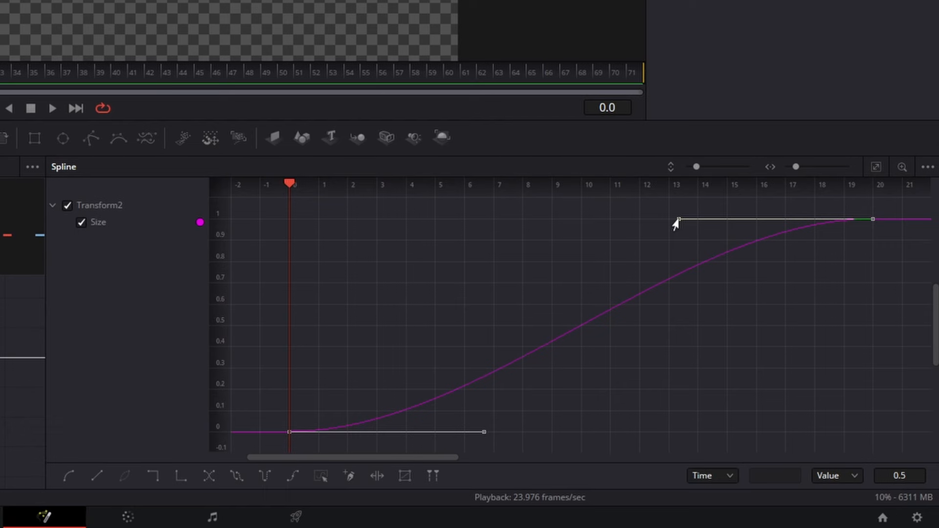
left_click_drag(676, 225, 454, 230)
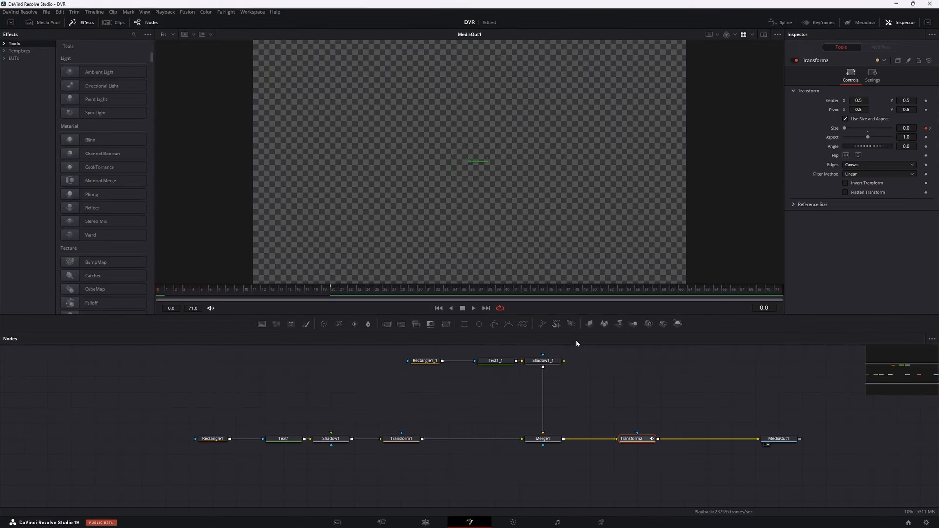
left_click(475, 308)
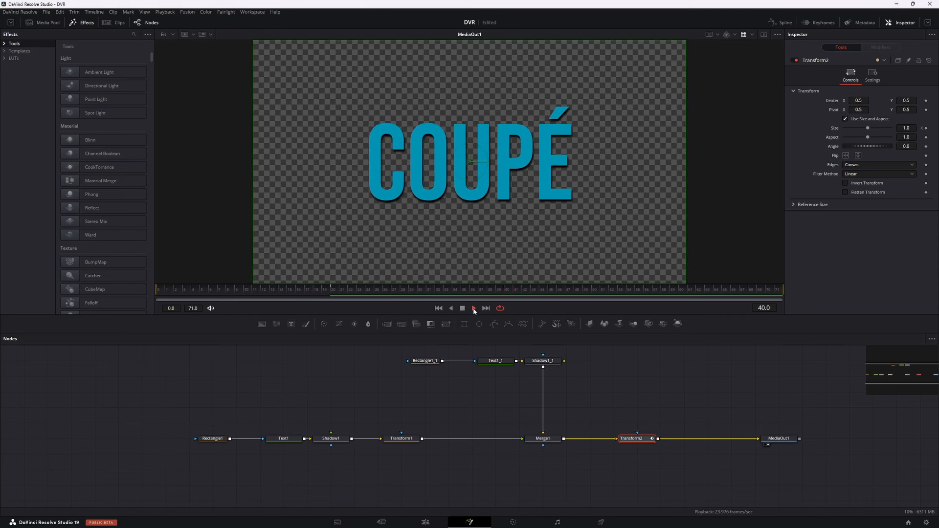
left_click(474, 309)
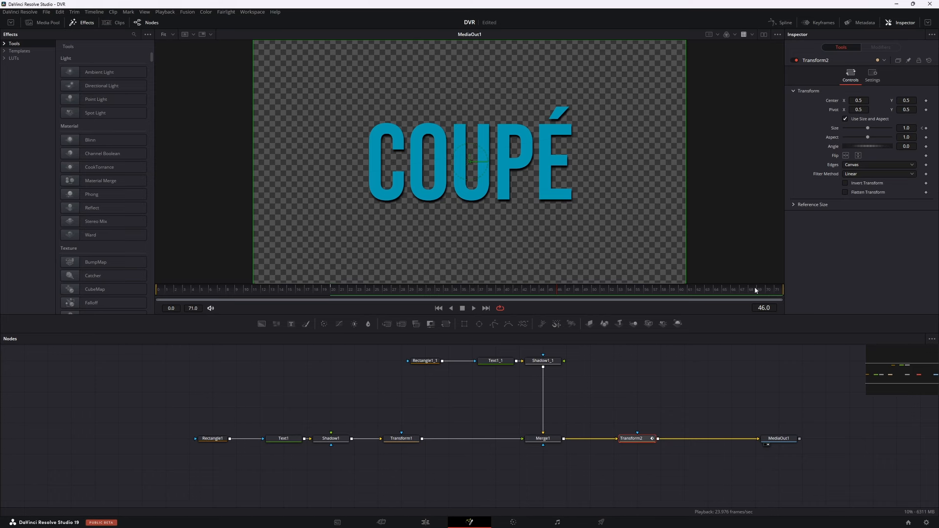
Step: Set Transform1's Center Y to 0.501 and keyframe its Center and Angle at frame 25
left_click(335, 291)
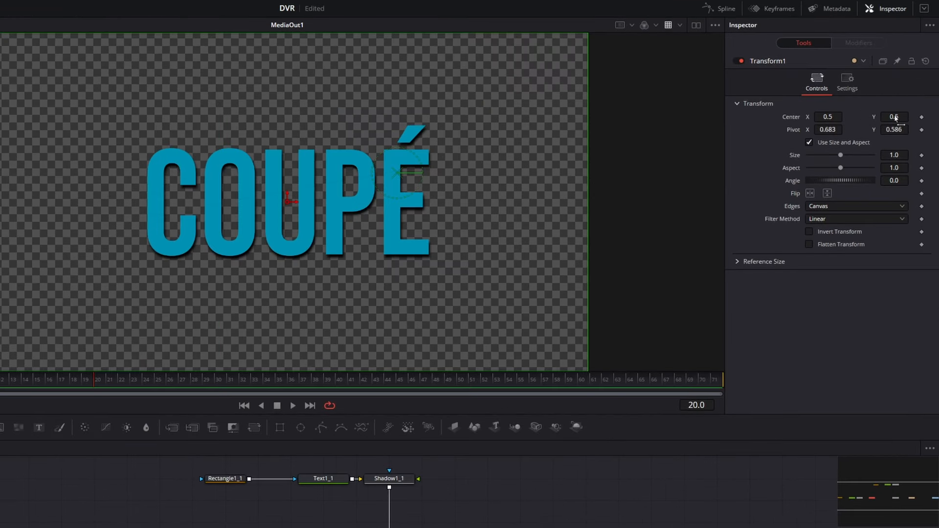
left_click_drag(895, 119, 896, 118)
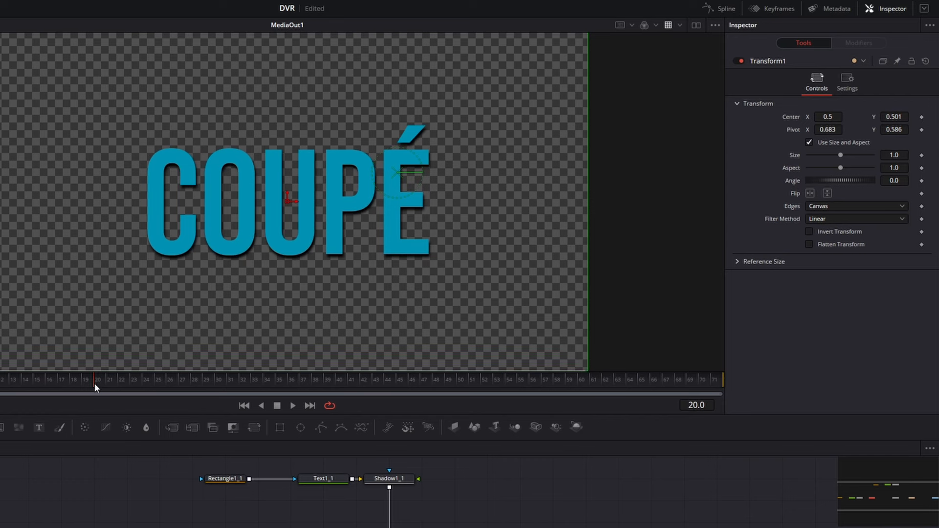
left_click_drag(102, 381, 128, 383)
left_click(922, 118)
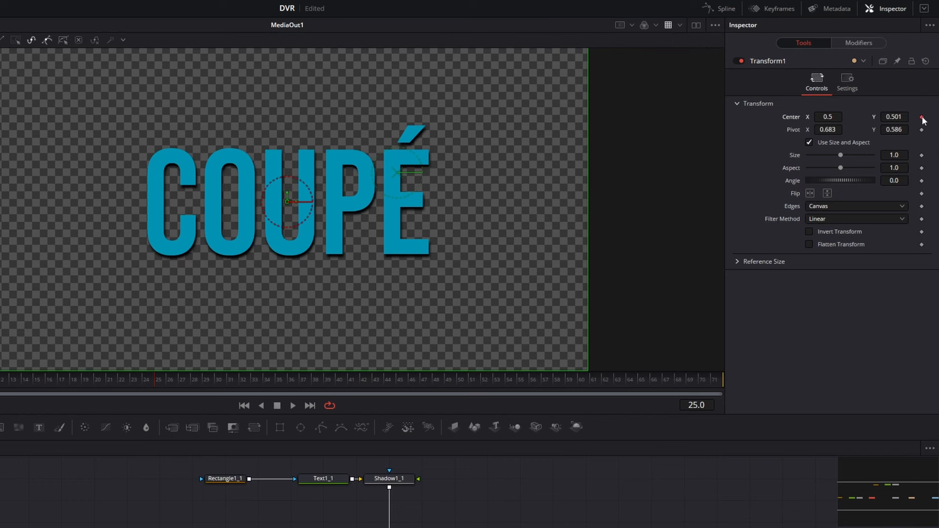
left_click(922, 181)
Step: Keyframe Transform1's Angle at 2.5 on frame 35
left_click_drag(163, 383, 286, 395)
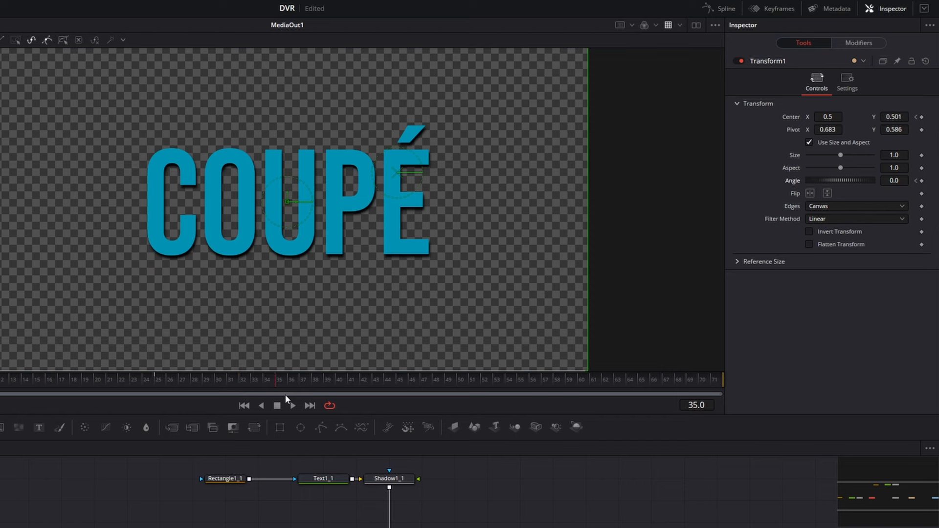
left_click_drag(861, 181, 897, 181)
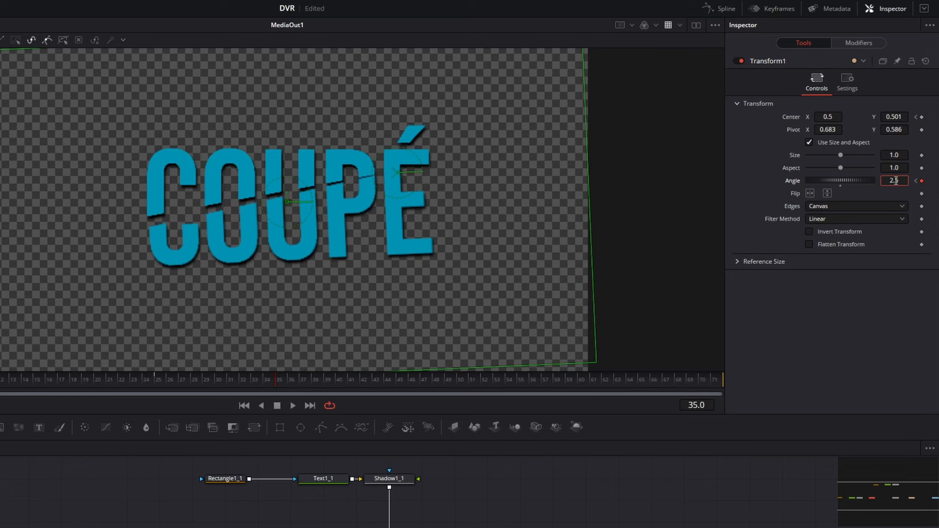
left_click(0, 379)
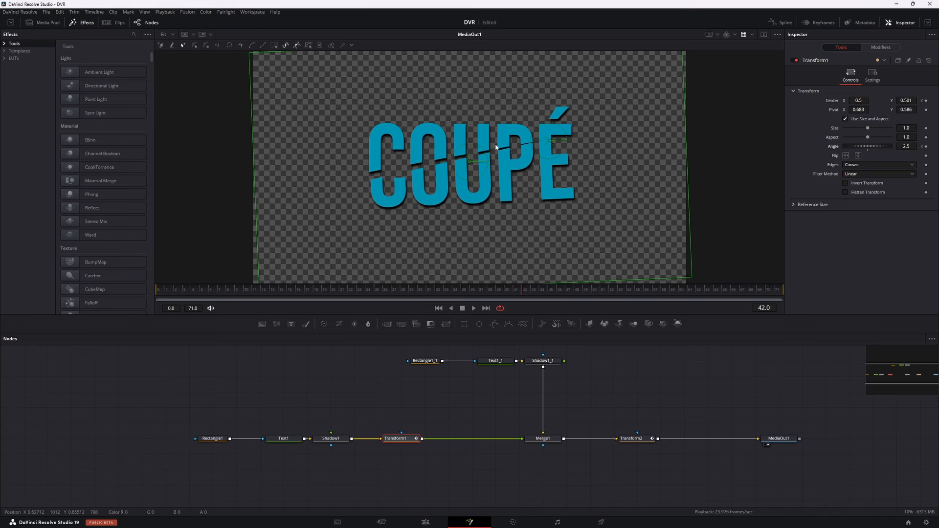
Step: Keyframe Transform1's Center Y at 0.454 on frame 47 and scrub through the slicing motion
left_click(467, 291)
left_click(507, 292)
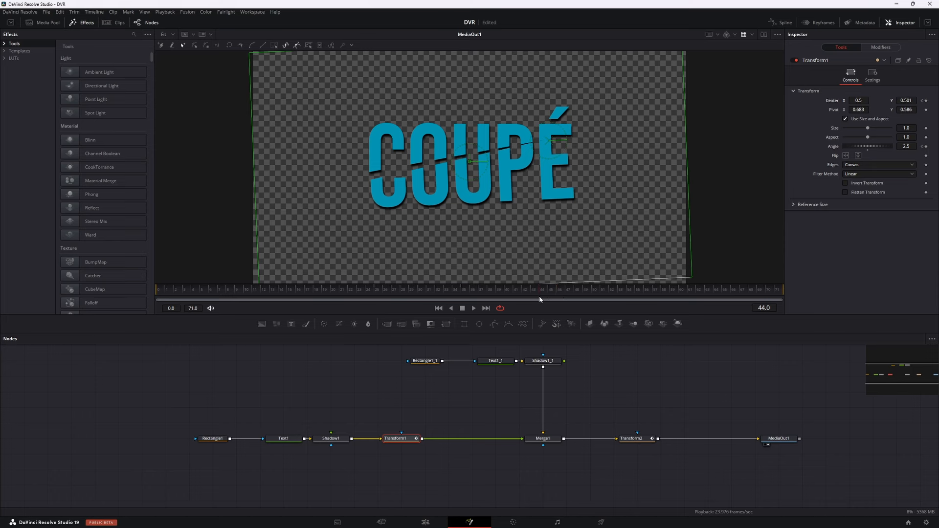
left_click_drag(562, 297, 570, 297)
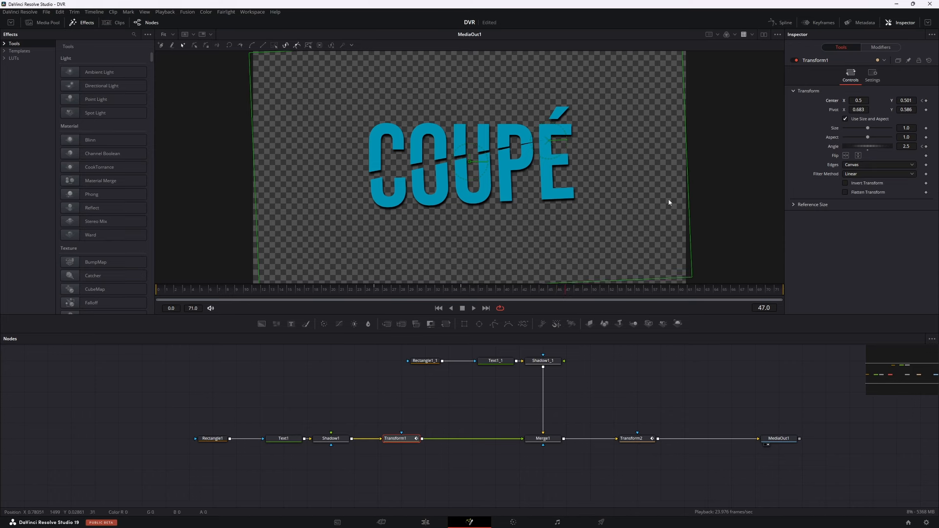
left_click_drag(913, 101, 890, 101)
mouse_move(372, 295)
left_mouse_down()
mouse_move(328, 306)
mouse_move(568, 327)
left_mouse_up()
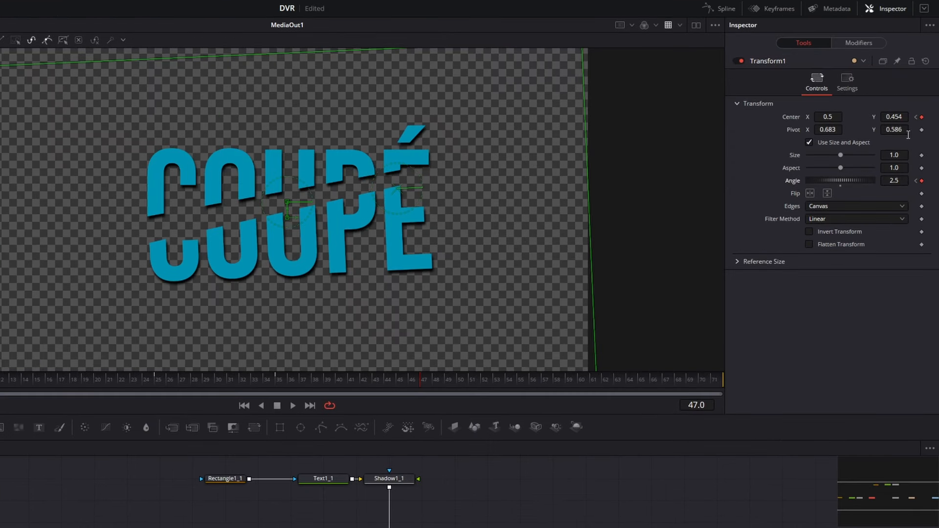
Step: Keyframe Transform1 on frame 58 with Angle 13.5 and Center Y -0.134, dropping the lower slice out of view
left_click(580, 292)
left_click_drag(439, 381, 557, 390)
mouse_move(896, 182)
left_mouse_down()
mouse_move(938, 182)
mouse_move(913, 180)
left_mouse_up()
left_click_drag(895, 117, 769, 117)
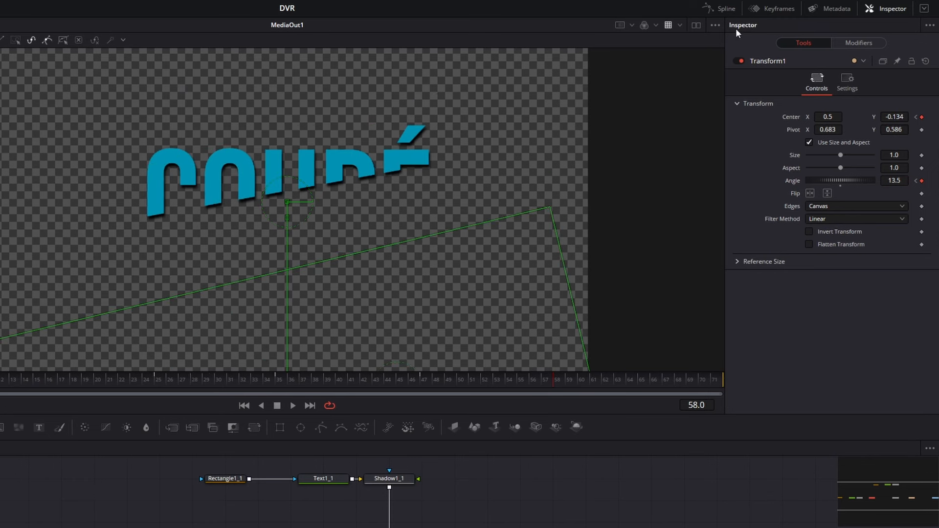
Step: Smooth all keyframes of Transform1's Center Displacement curve and adjust the handle leaving the frame 47 keyframe
left_click(726, 8)
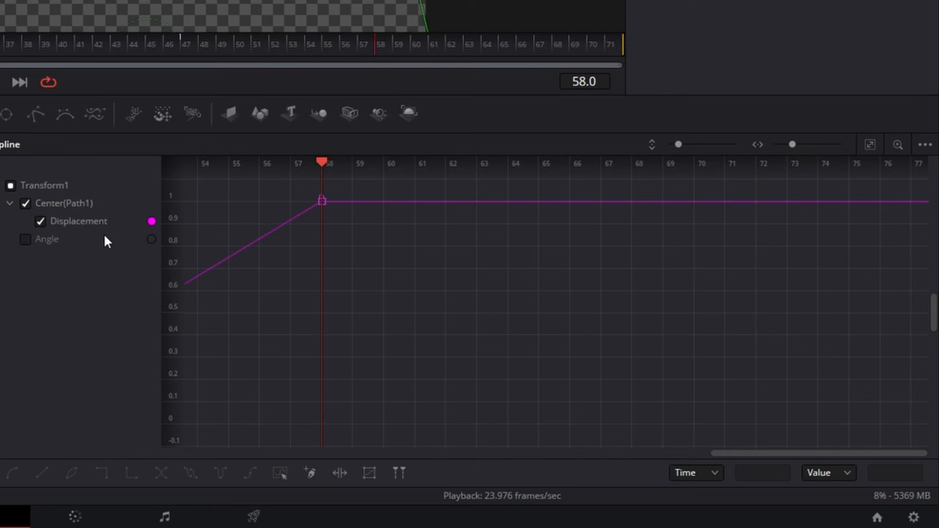
left_click(871, 146)
left_click_drag(899, 185, 229, 435)
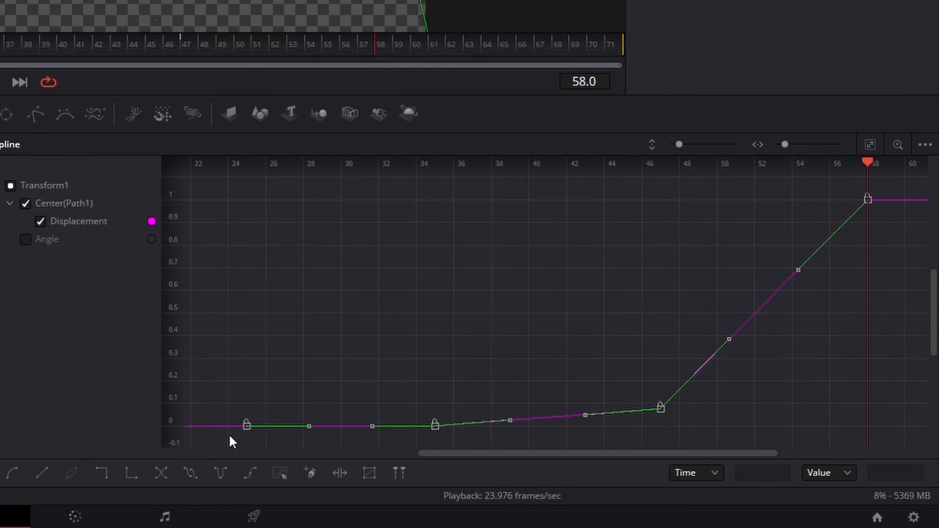
key("s")
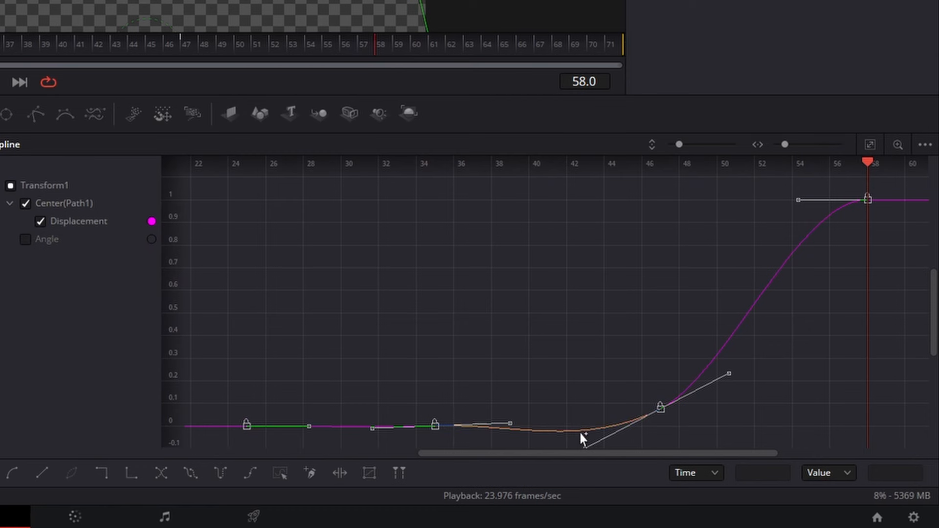
left_click_drag(730, 375, 740, 393)
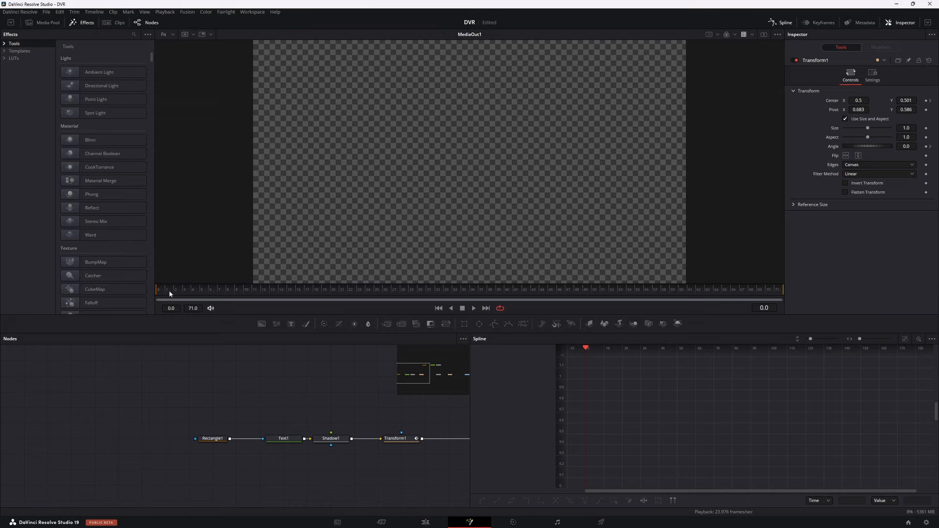
Step: Play back the slicing animation and scrub to frame 46 to examine the lower slice's fall
left_click(474, 308)
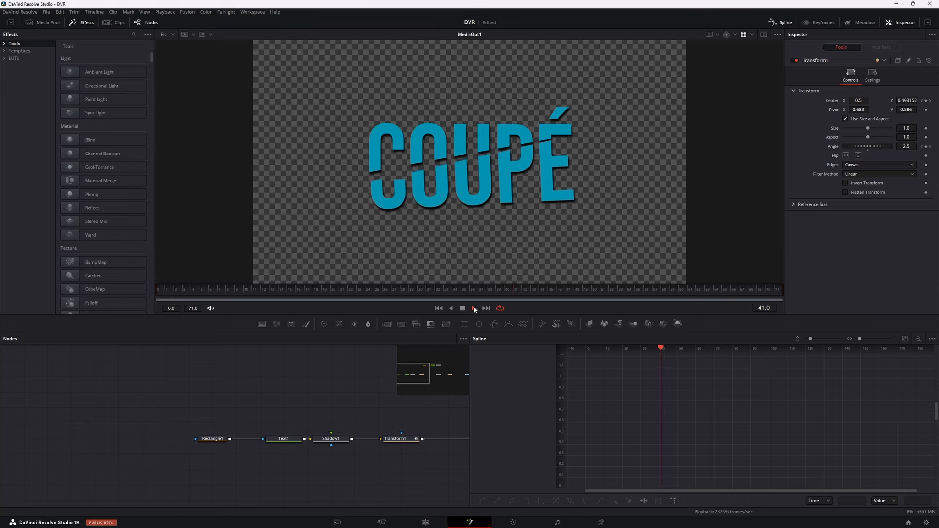
left_click(474, 308)
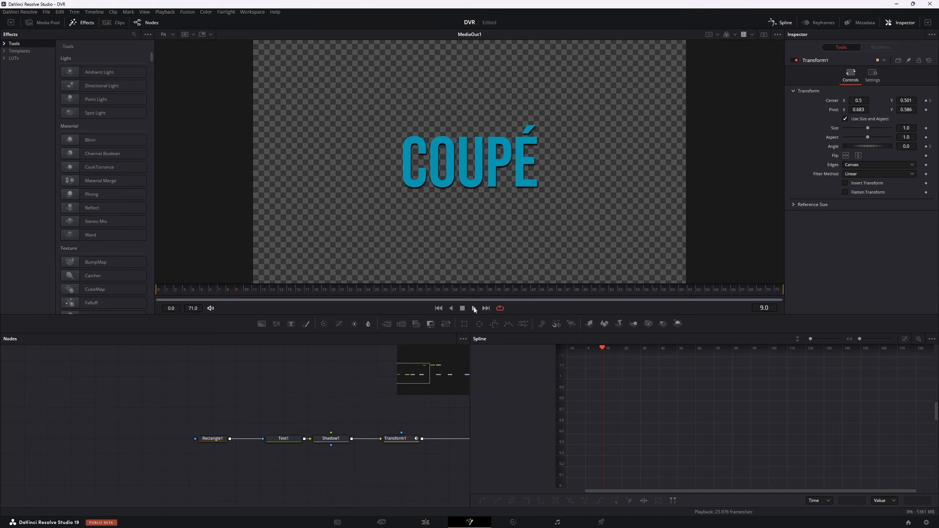
left_click(520, 290)
left_click_drag(521, 289, 557, 303)
Step: Replace the spline view with the keyframes view, retime Transform1's last Center Displacement keyframe to frame 54, and return to frame 0
left_click(781, 22)
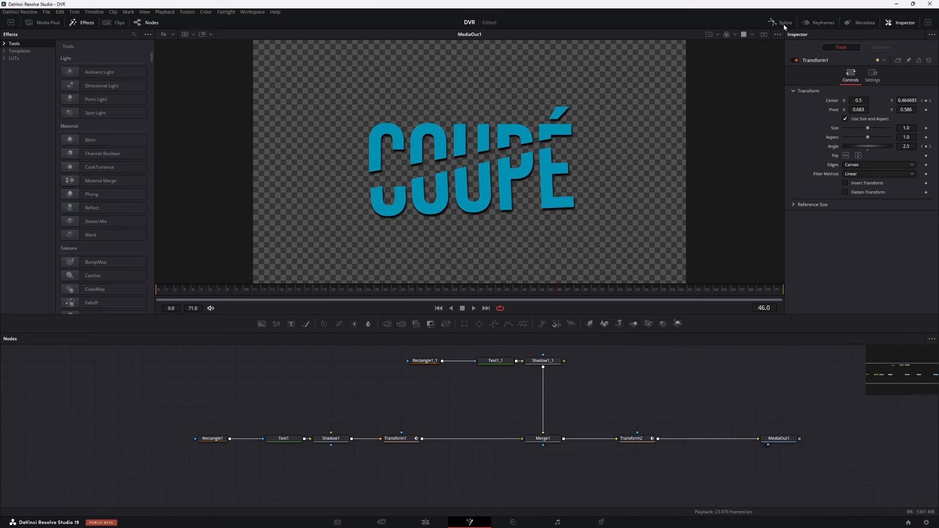
left_click(822, 23)
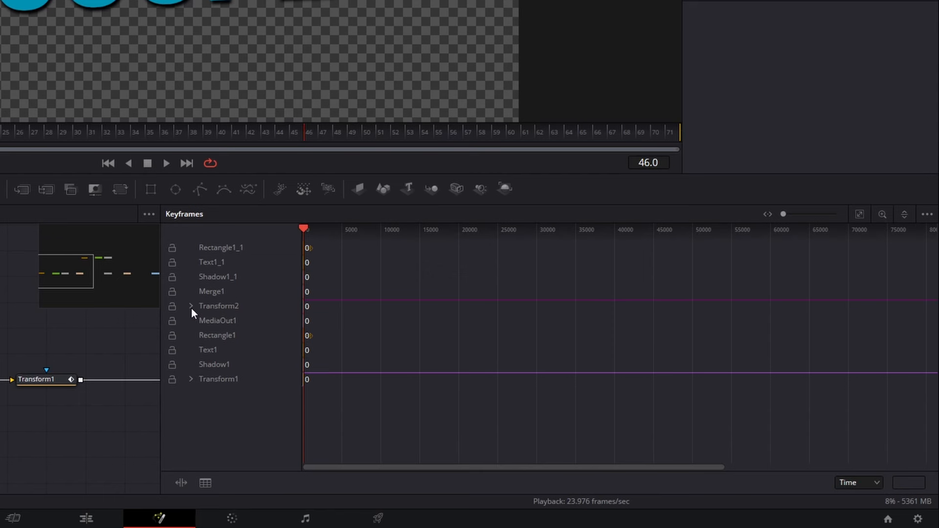
left_click(191, 380)
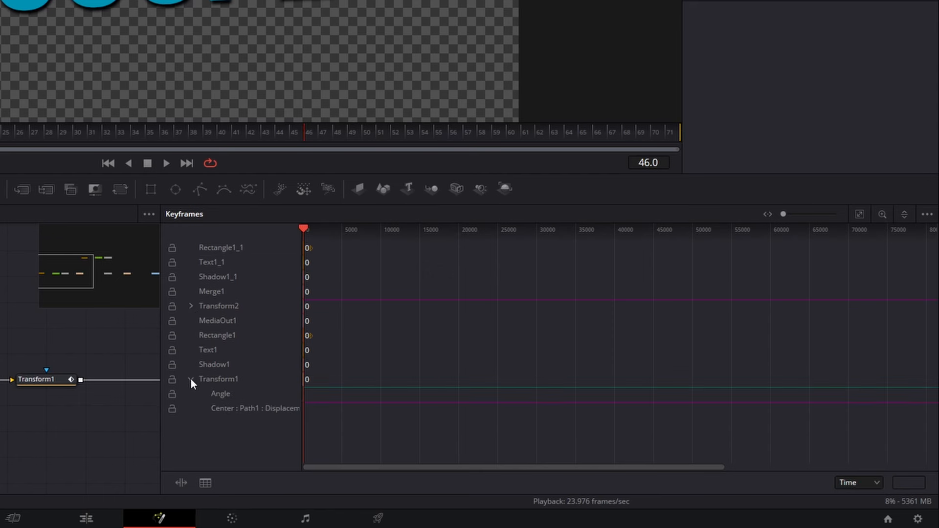
left_click(260, 409)
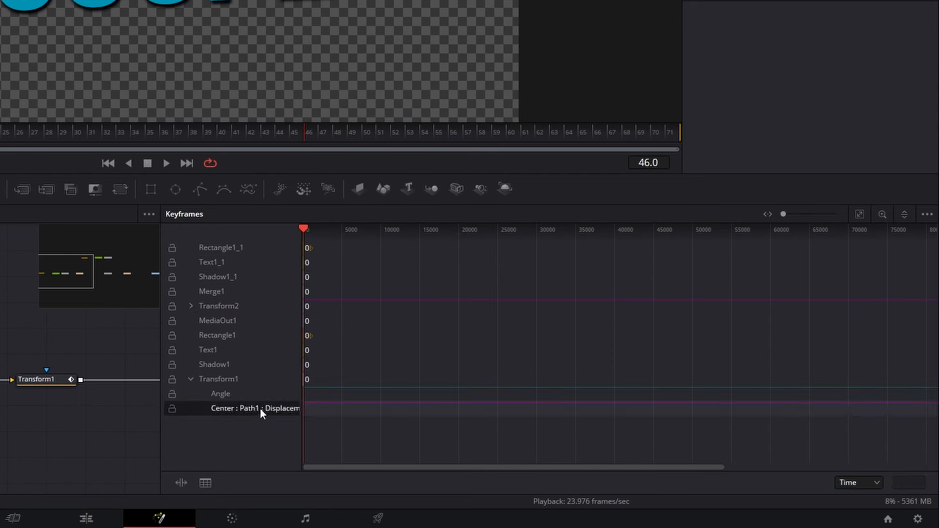
left_click(860, 215)
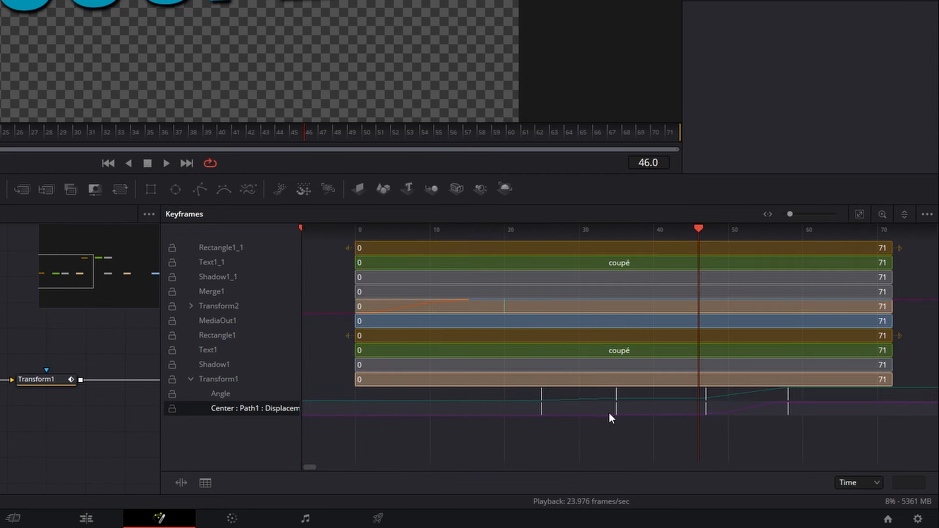
left_click(512, 397)
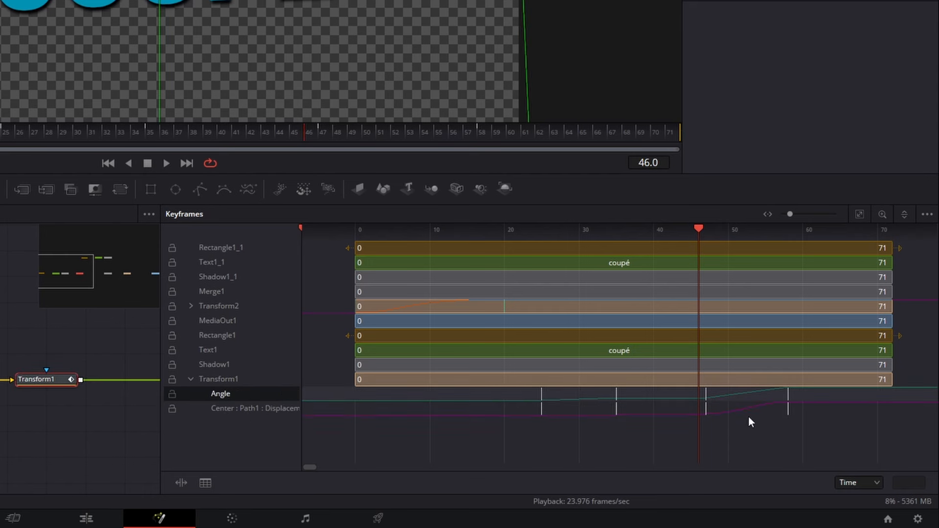
left_click_drag(784, 409, 781, 409)
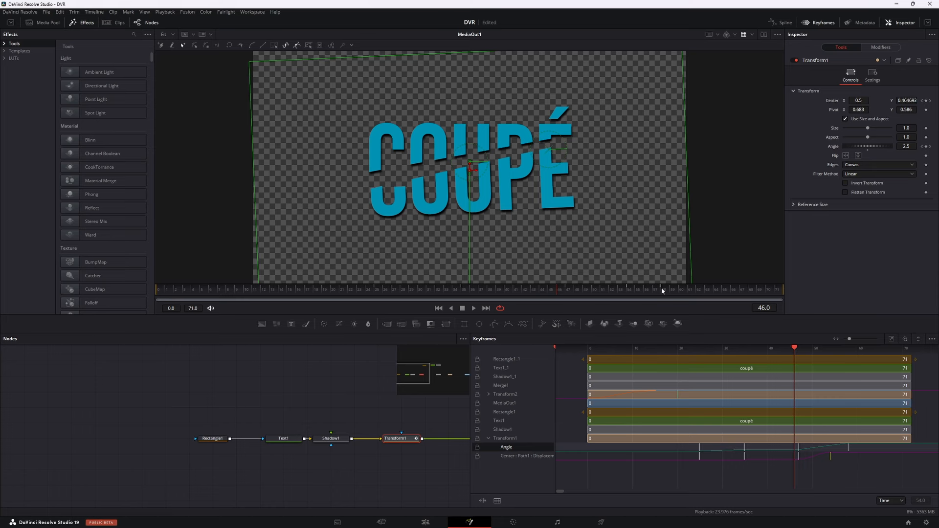
left_click(197, 364)
left_click(158, 291)
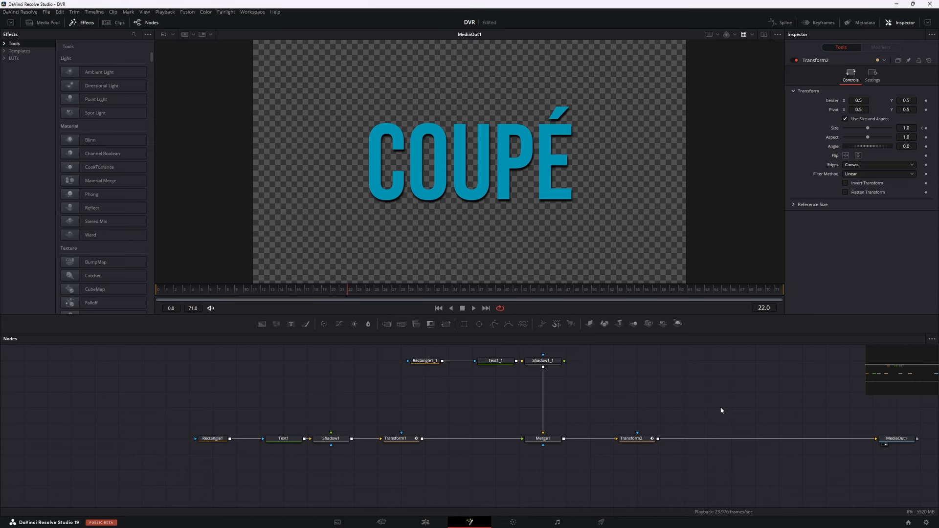
Step: Merge a new Background node over Transform2's output and set its solid color to #f8f8f8
left_click_drag(262, 324, 659, 441)
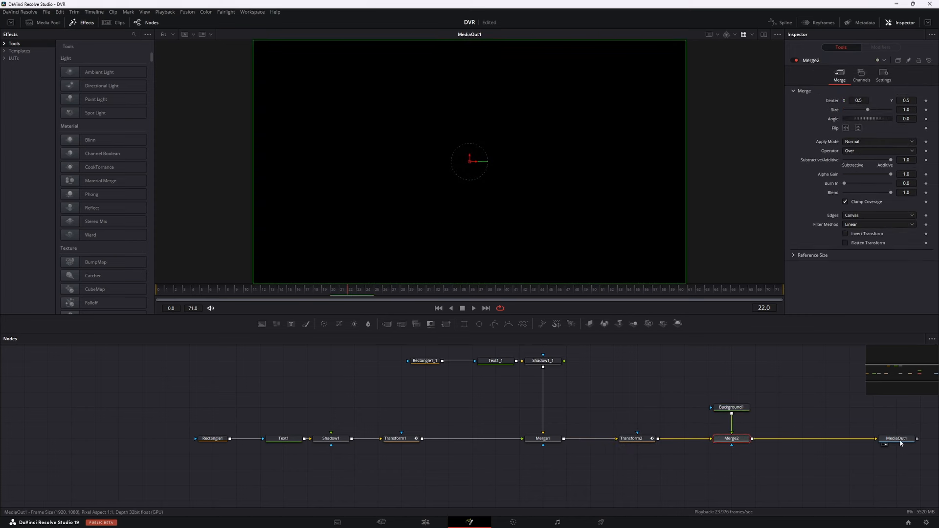
left_click(740, 410)
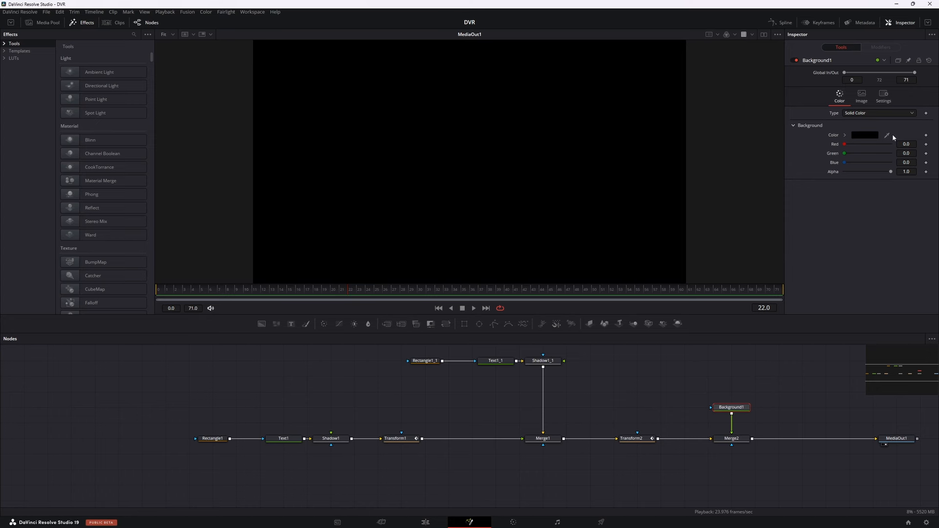
left_click(865, 135)
left_click(555, 207)
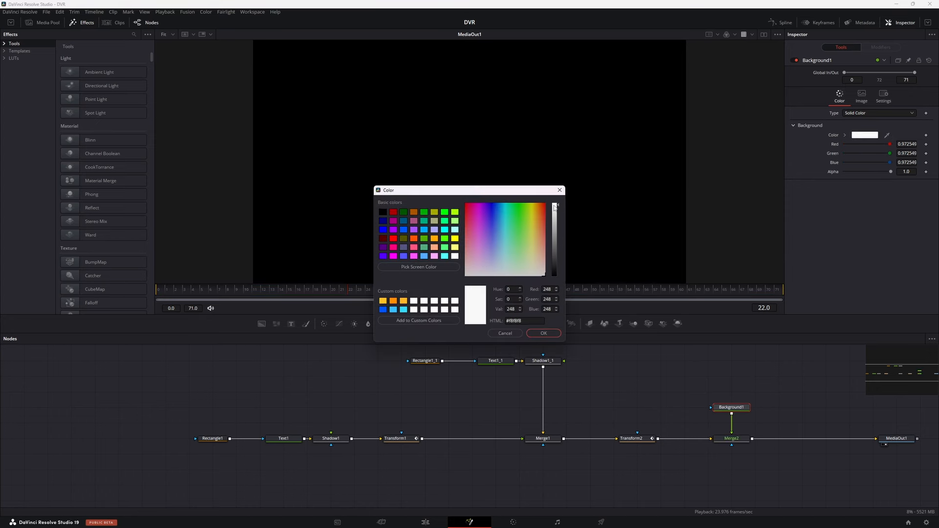
key("Return")
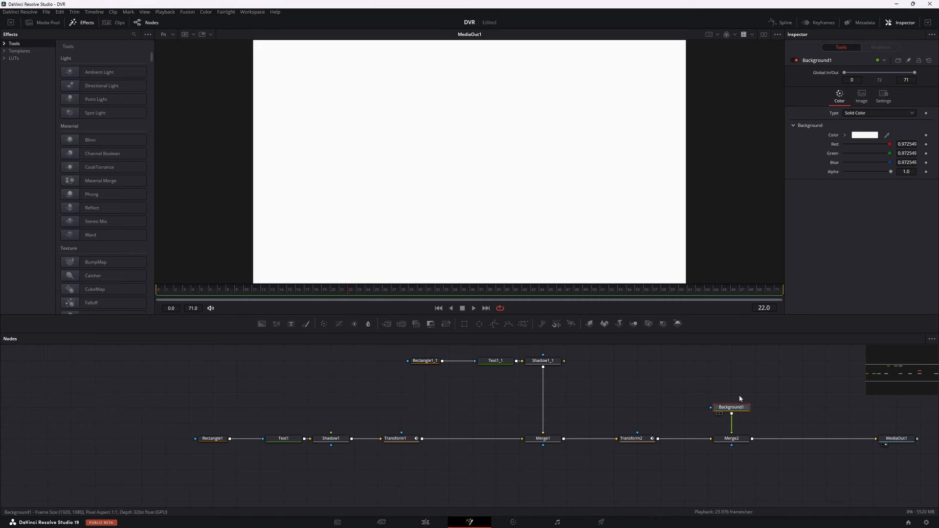
Step: Mask Background1 with a Polygon and draw a closed diagonal wedge, wide beyond the frame's lower-left corner and narrow past its upper-right edge
left_click_drag(739, 407, 739, 392)
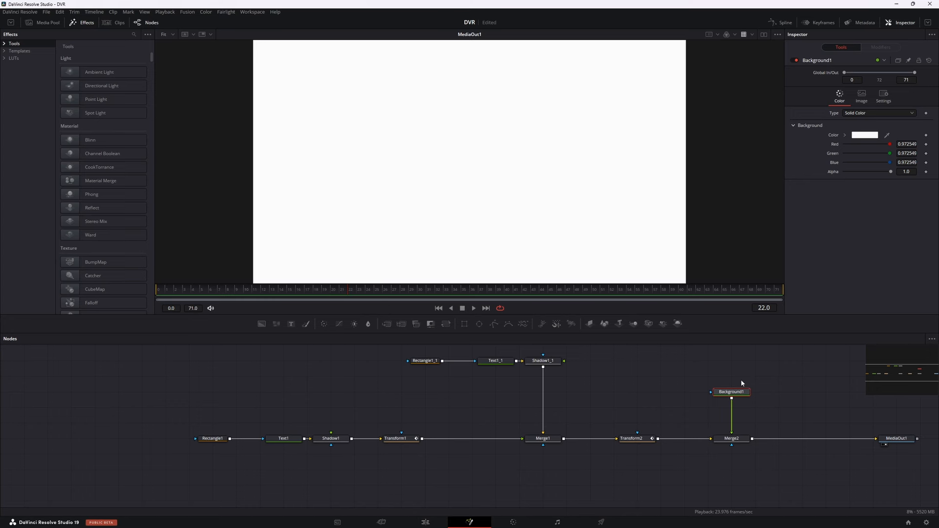
left_click(495, 327)
scroll(346, 119, "down", 1)
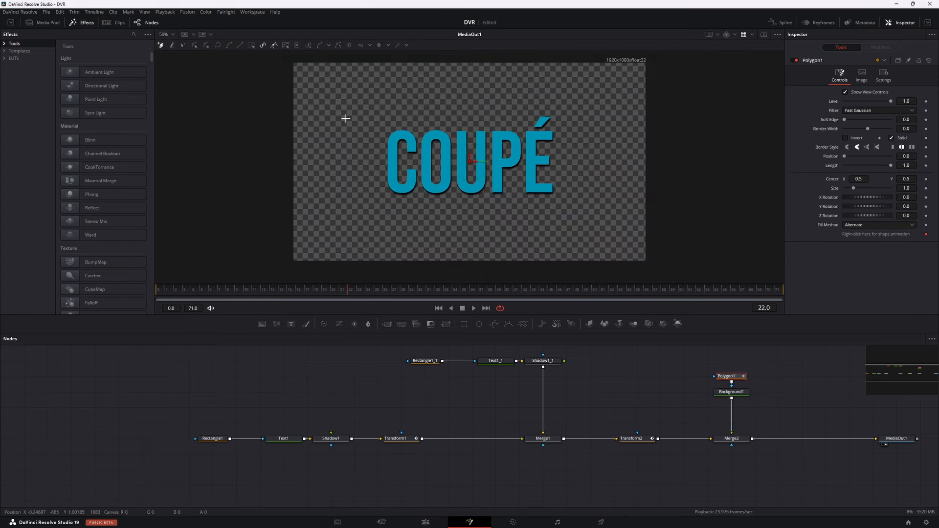
left_click(269, 234)
left_click(295, 264)
left_click(307, 278)
left_click(656, 62)
left_click(270, 234)
Step: Reshape the polygon by lowering its narrow tip and raising its wide end across the text, and remove its shape animation keyframe
left_click_drag(658, 63, 675, 95)
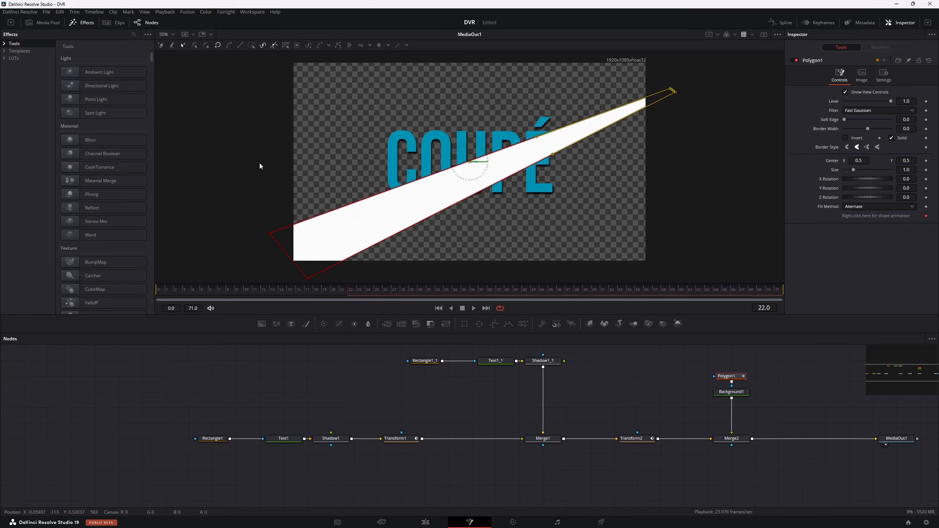
left_click(270, 234)
left_click_drag(307, 279, 280, 239)
mouse_move(343, 298)
left_mouse_down()
mouse_move(331, 298)
mouse_move(339, 299)
left_mouse_up()
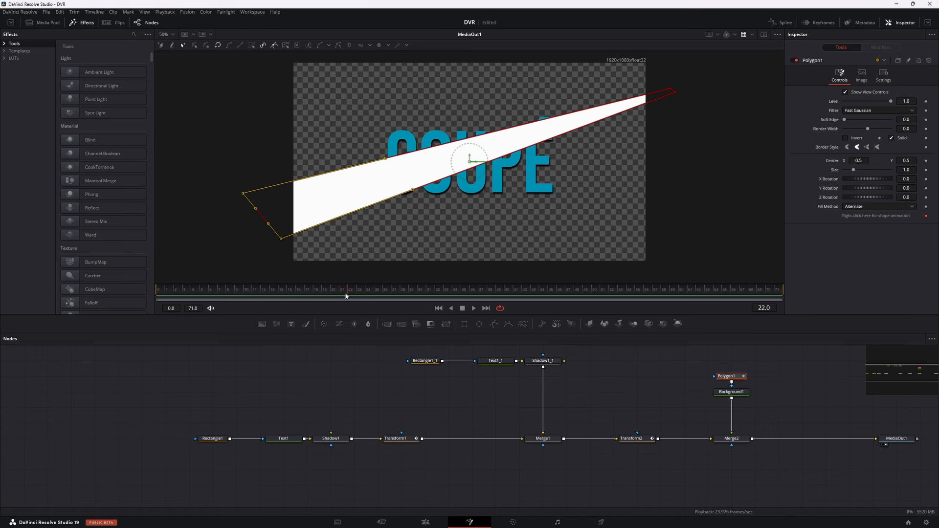
left_click(926, 215)
Step: Keyframe Polygon1's Level at 1.0 on frame 10 and 0.0 on frame 9
left_click(332, 289)
left_click_drag(365, 316, 329, 312)
left_click_drag(335, 307, 252, 292)
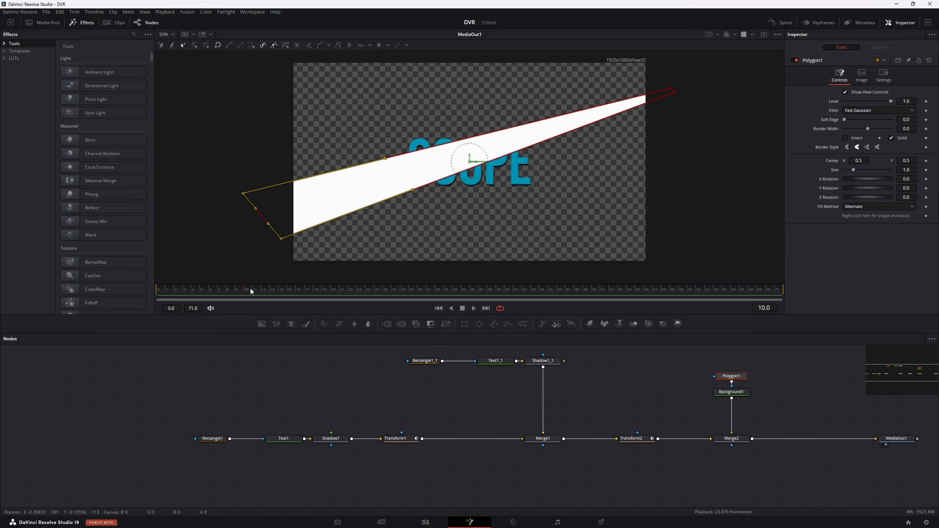
left_click(926, 102)
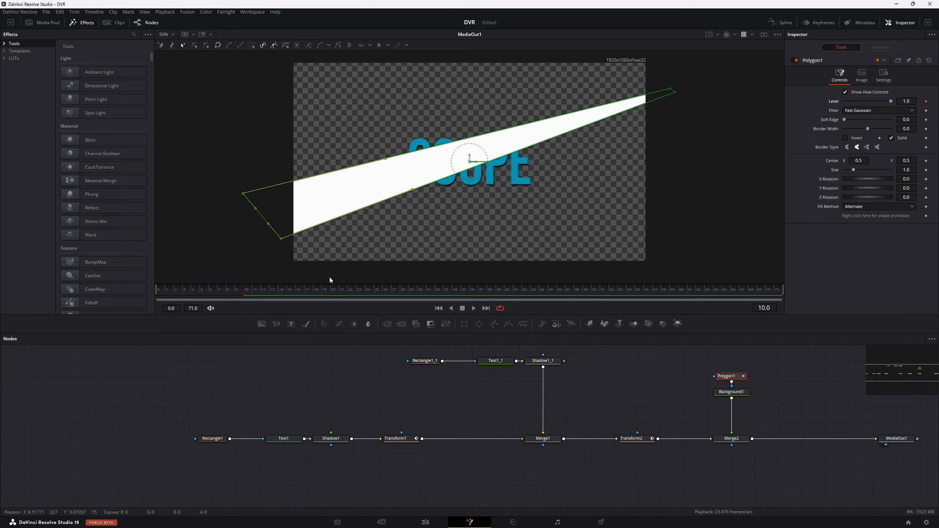
left_click(239, 293)
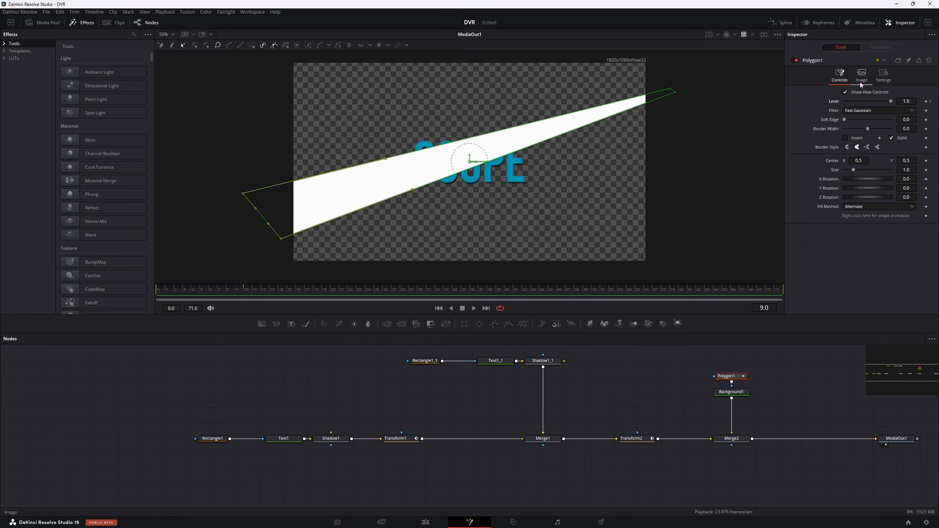
left_click_drag(891, 102, 811, 112)
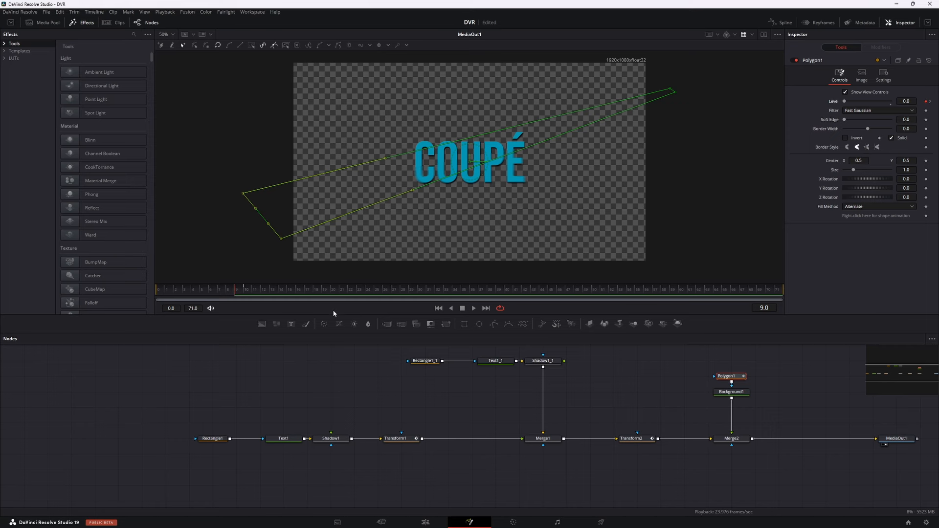
Step: Keyframe the polygon's shape at frame 10, collapse it into a thin diagonal sliver around frame 20, and keyframe Level at 0.0 on frame 25
left_click_drag(229, 289, 337, 305)
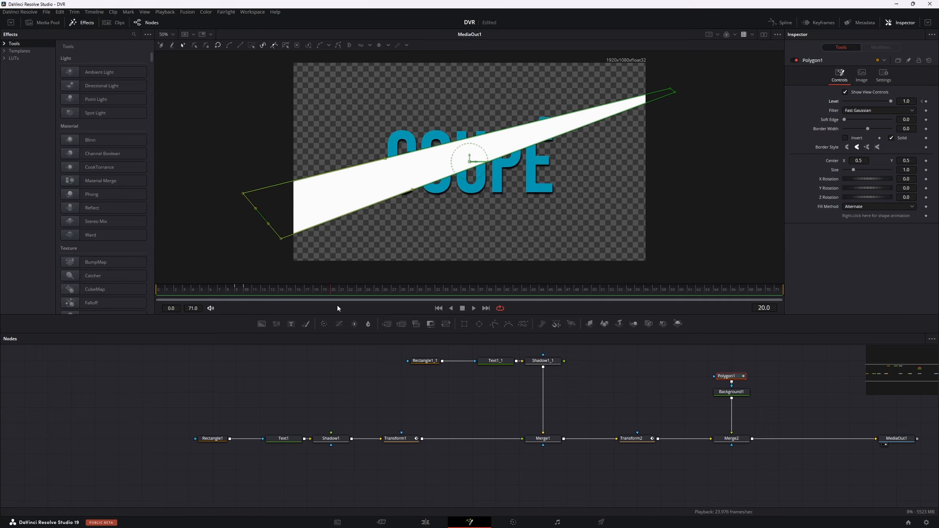
key("bracketleft")
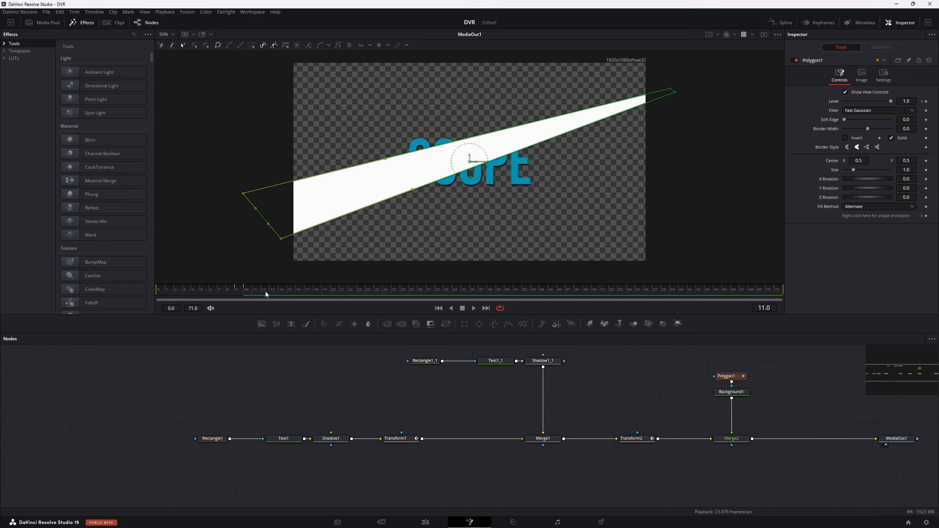
left_click_drag(266, 294, 346, 299)
left_click_drag(281, 238, 264, 208)
left_click_drag(674, 91, 680, 111)
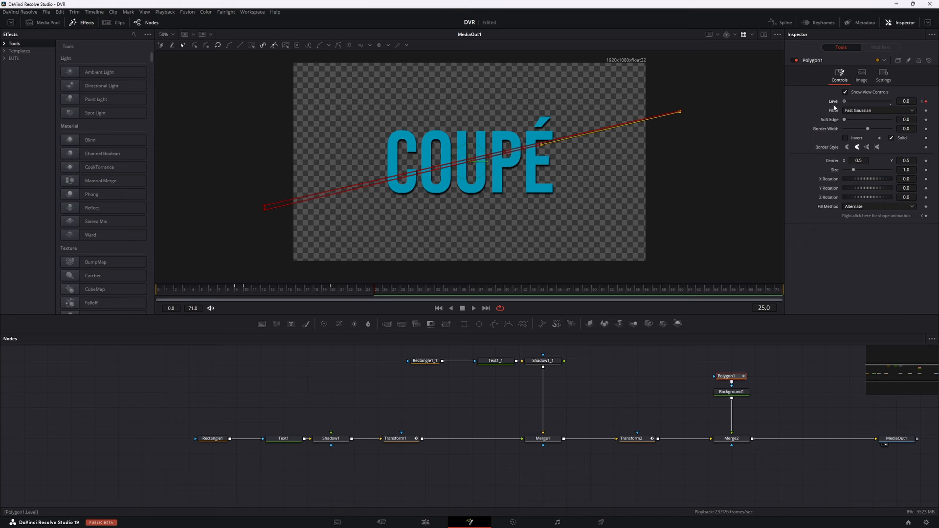
Step: Play back the animation from frame 0 to examine the white slash and the slice
left_click(160, 291)
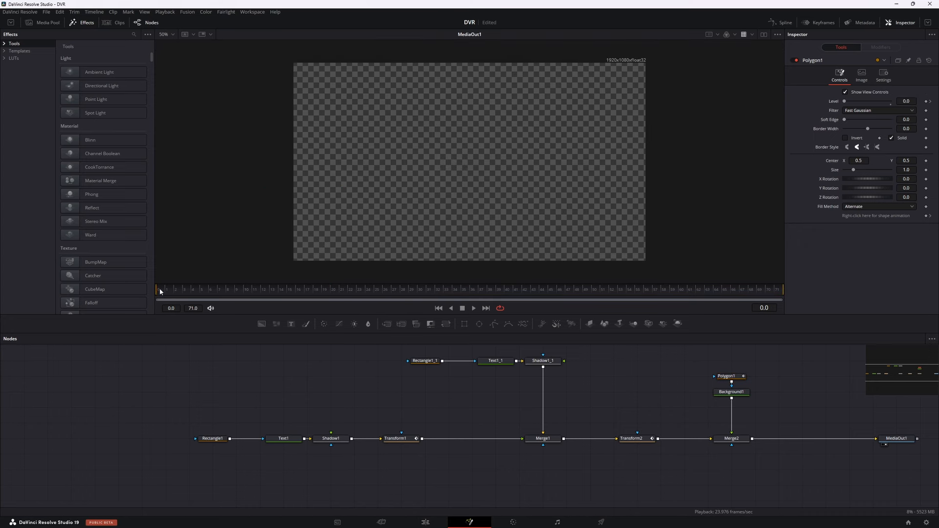
key("space")
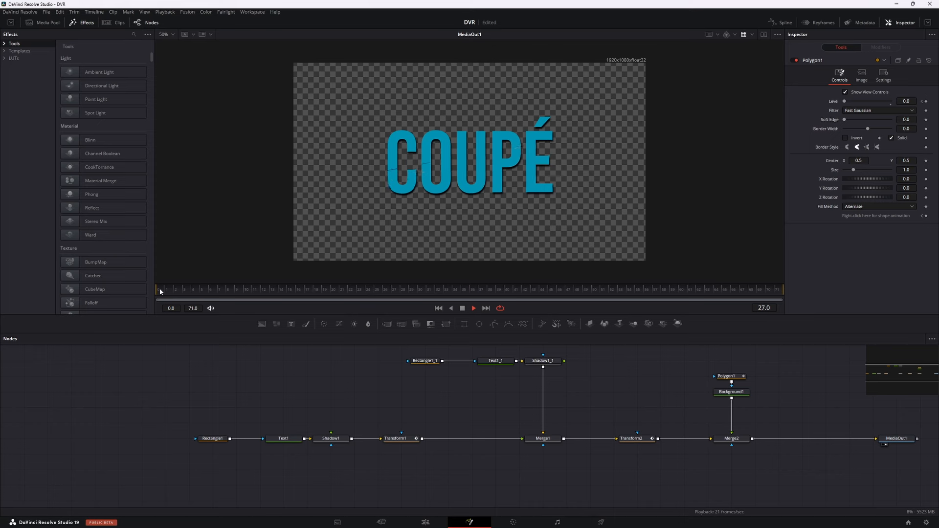
key("space")
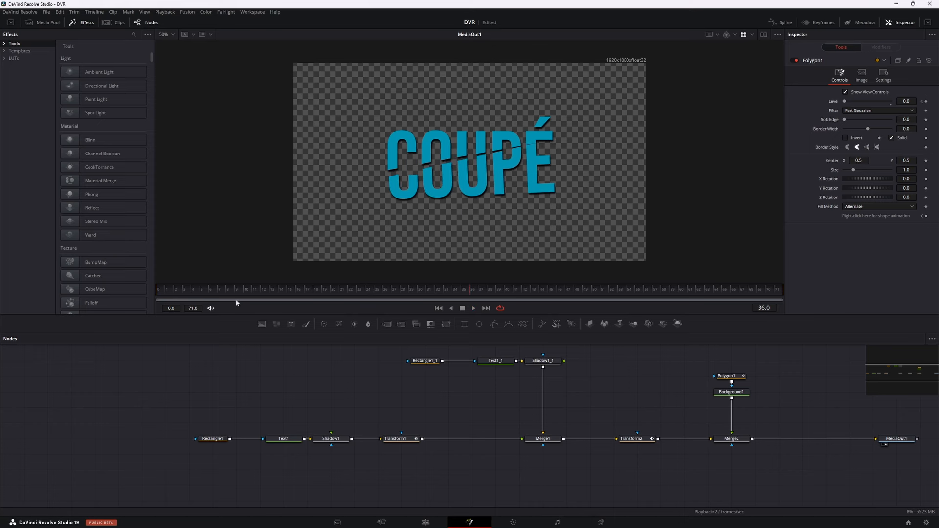
Step: Insert a Transform between Background1 and Merge2, set its Center Y to 0.525 and Angle to -5.2, and play back the result
left_click_drag(423, 292, 307, 294)
left_click(737, 396)
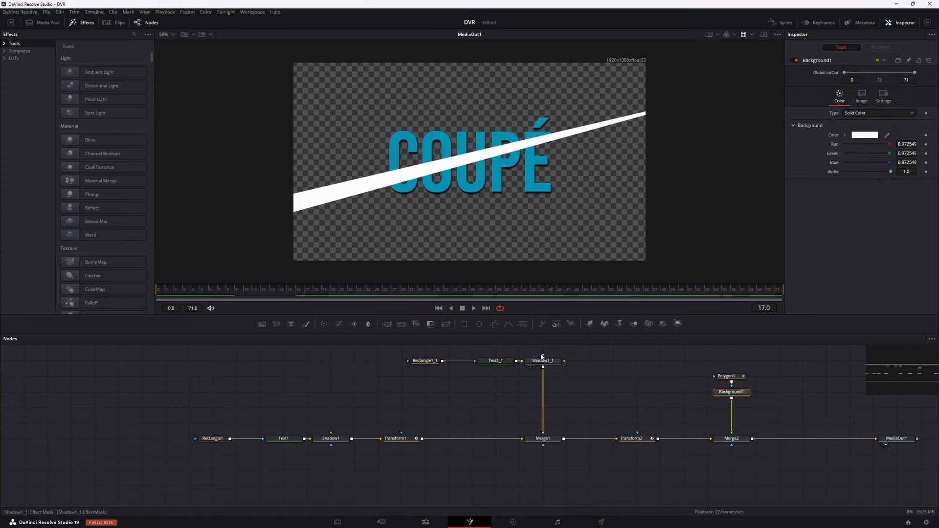
left_click(449, 326)
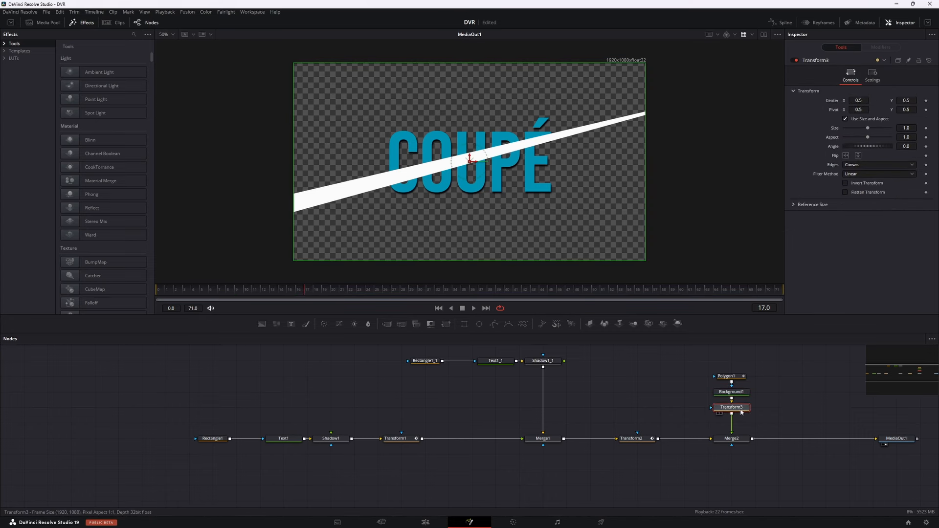
left_click_drag(867, 148, 866, 148)
left_click_drag(301, 293, 650, 296)
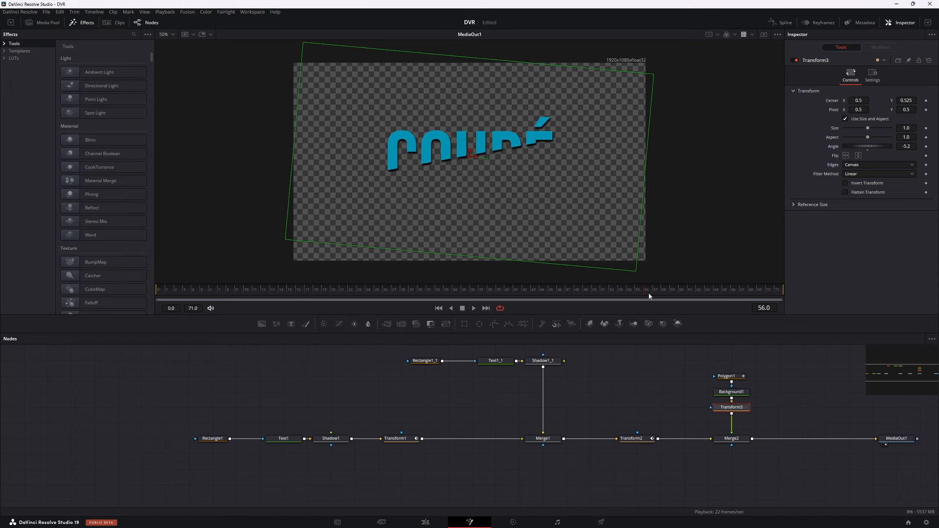
left_click(474, 308)
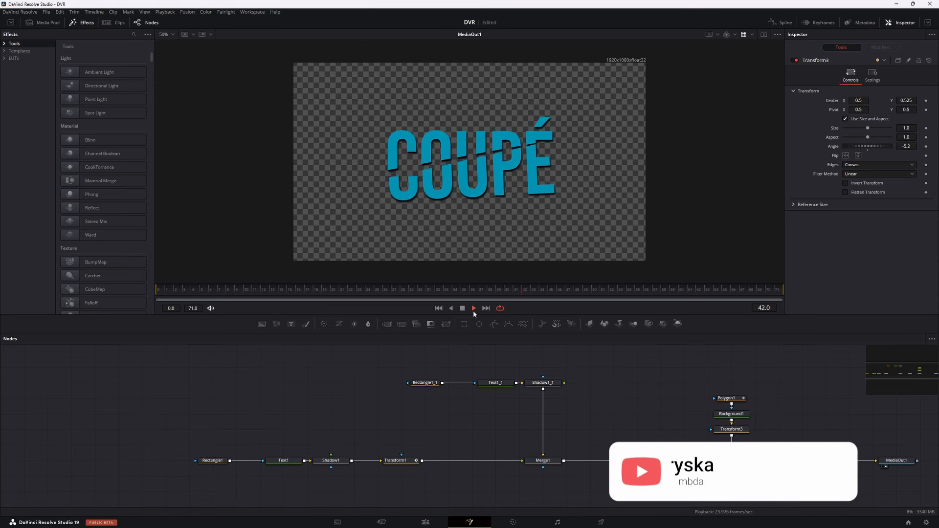